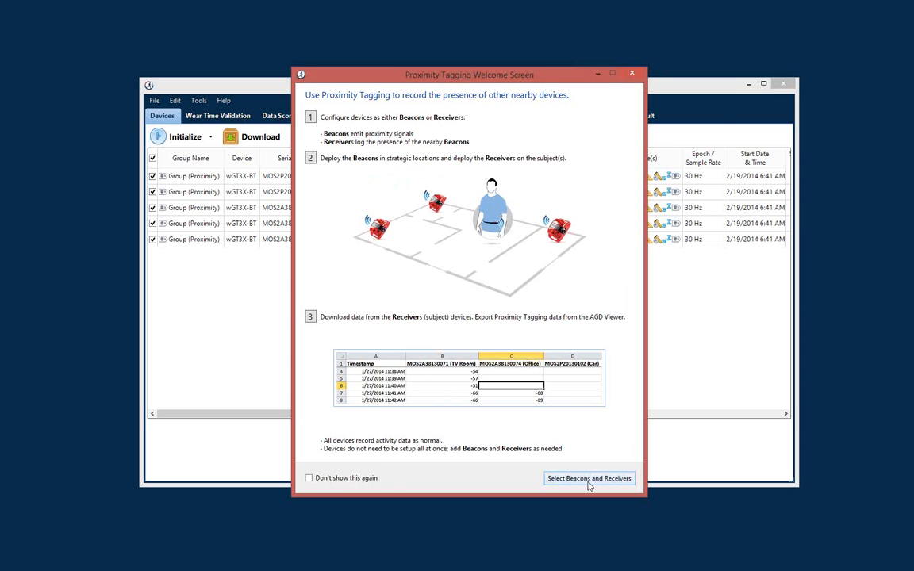
Open the beacon and receiver assignment and review the start time and the Subject receiver's entry
left_click(589, 479)
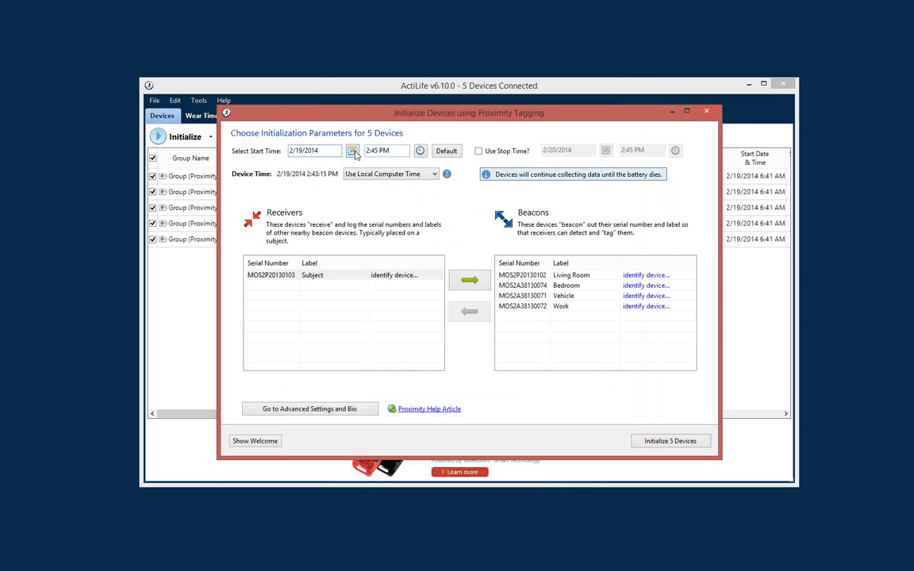
left_click(354, 152)
left_click(471, 150)
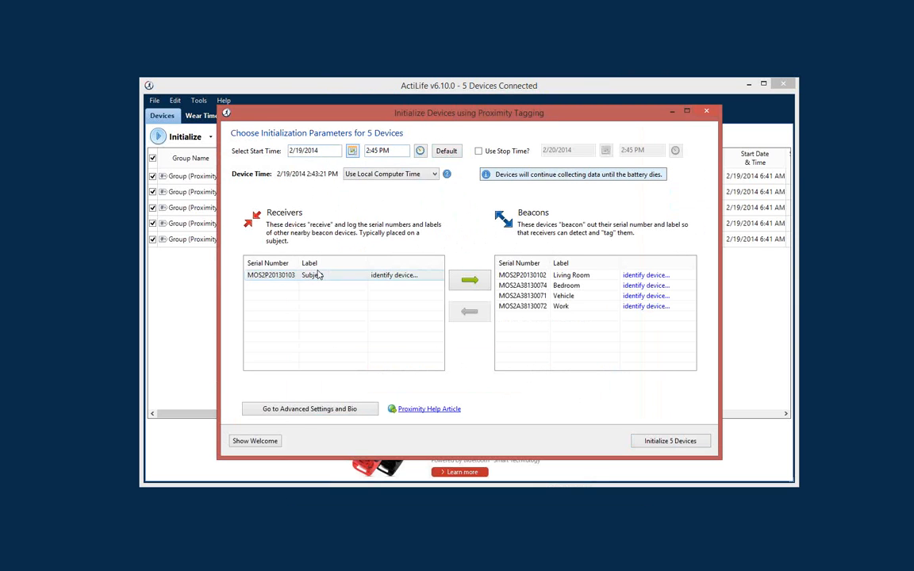
left_click(337, 278)
left_click(364, 297)
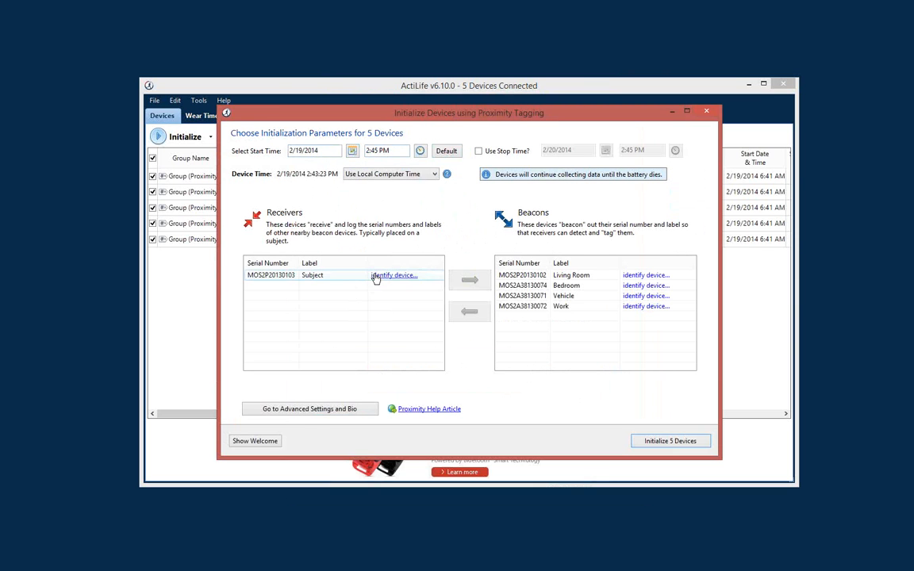
Move the Bedroom device from the beacons to the receivers and return it to the beacons
left_click(552, 287)
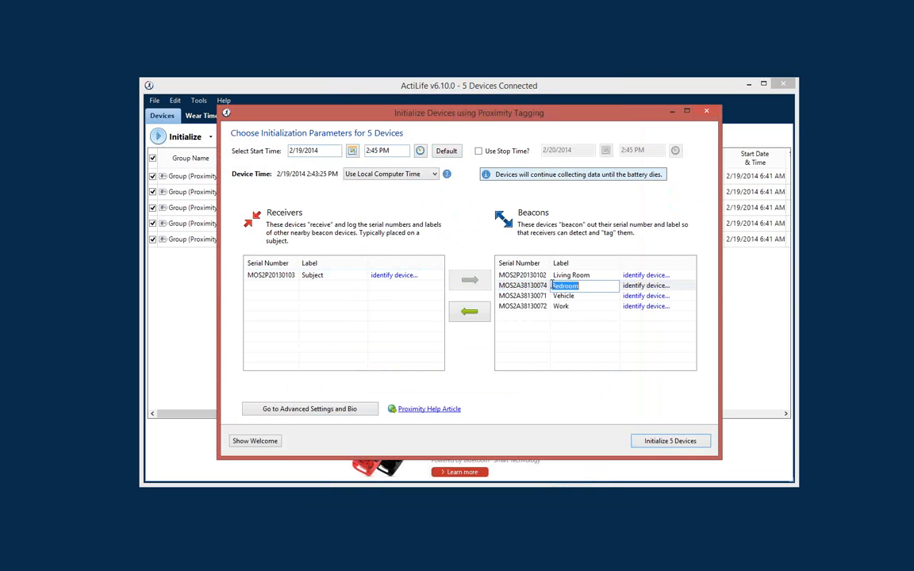
left_click(530, 287)
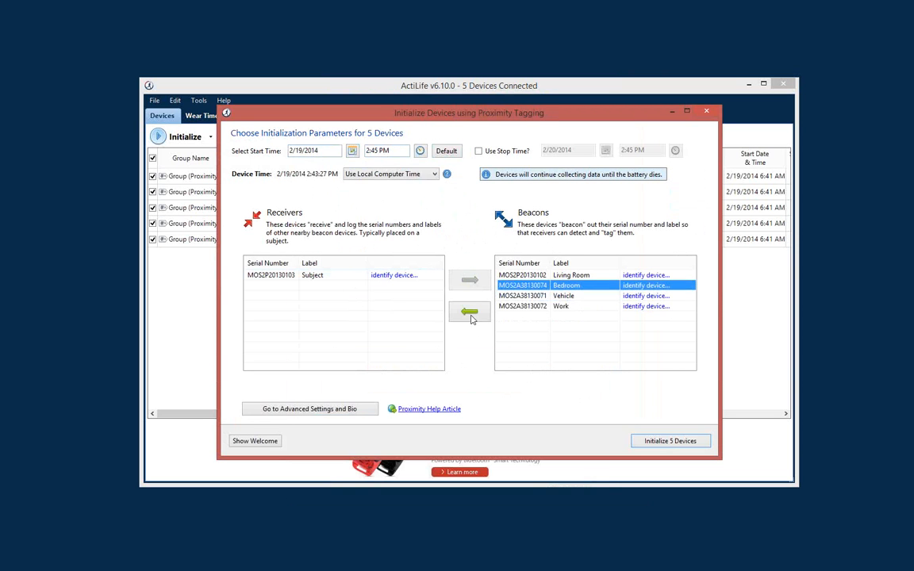
left_click(469, 311)
left_click(313, 285)
left_click(293, 286)
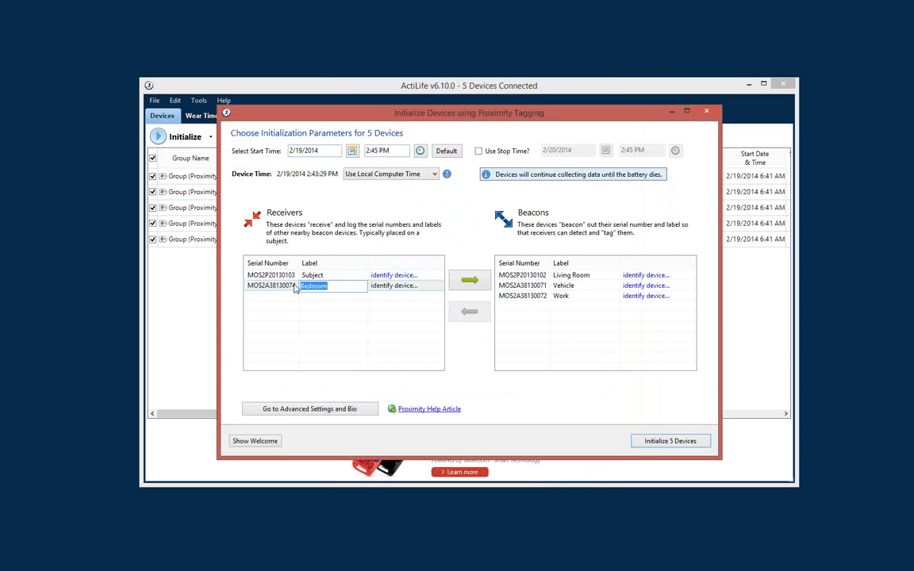
left_click(468, 281)
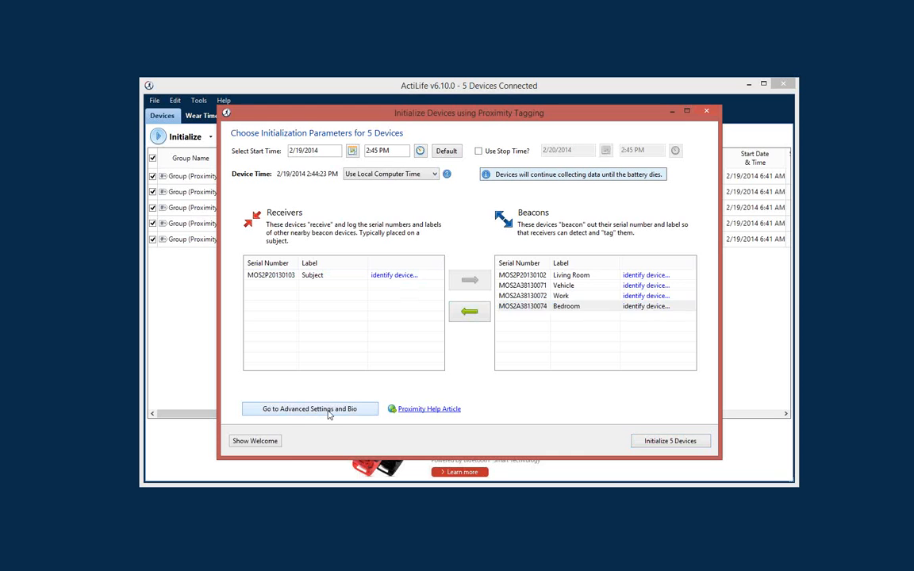
Review the sample rate in the advanced initialization settings, return to the proximity groups and leave the initialization without starting it
left_click(305, 411)
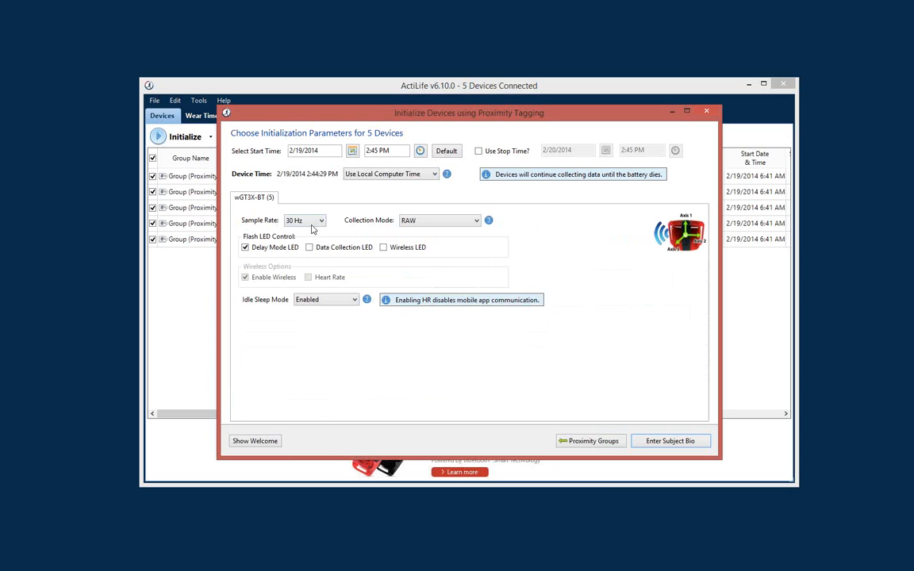
left_click(295, 219)
left_click(350, 364)
left_click(592, 442)
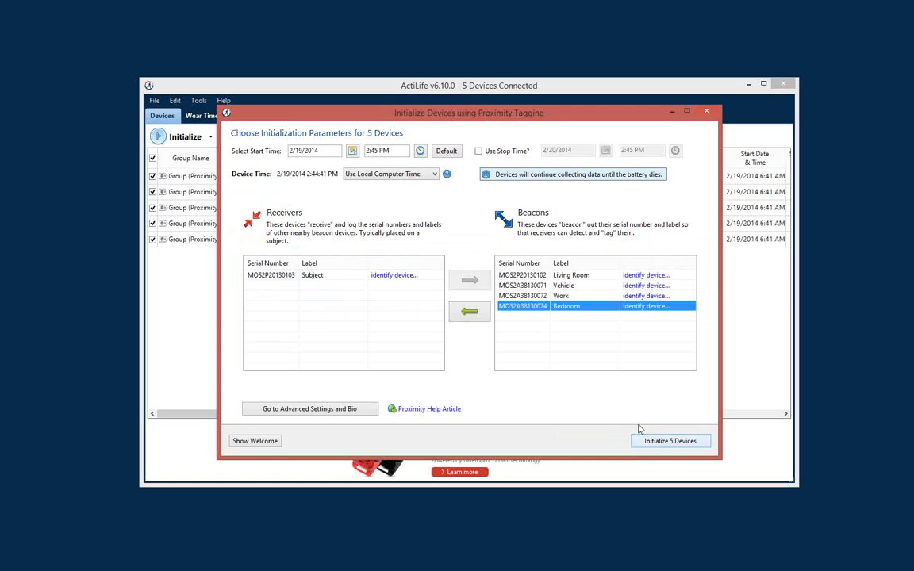
left_click_drag(555, 113, 580, 125)
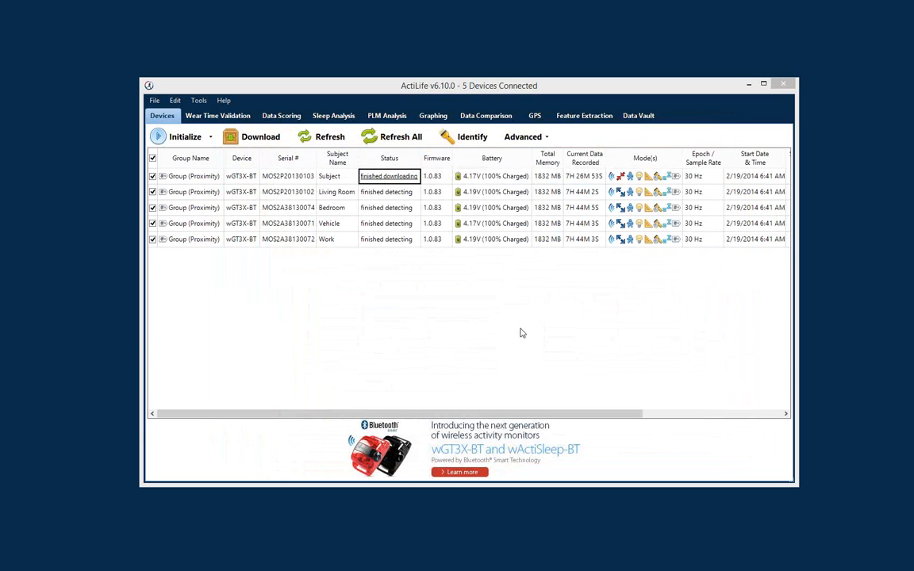
left_click(431, 304)
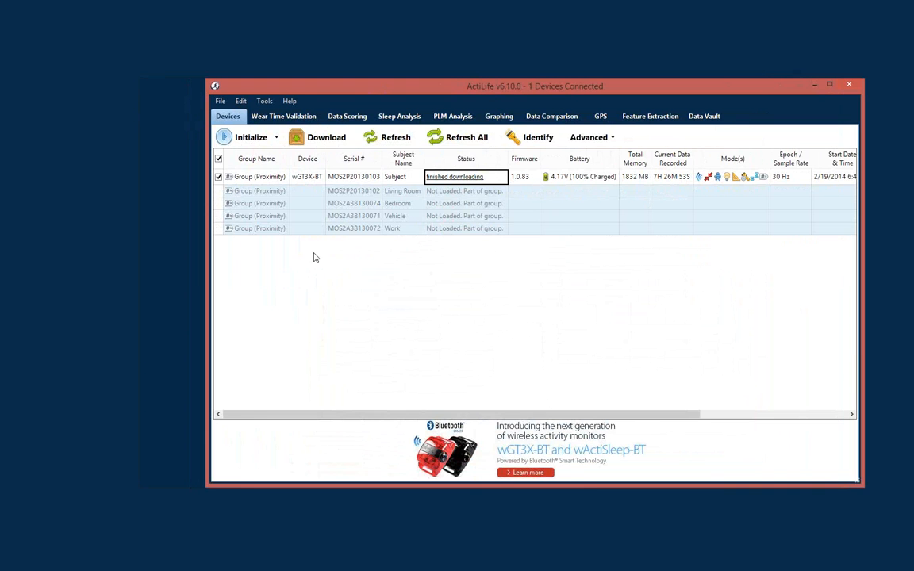
Examine the group name and serial number entries of the proximity group's devices that are not loaded
left_click_drag(349, 94, 386, 90)
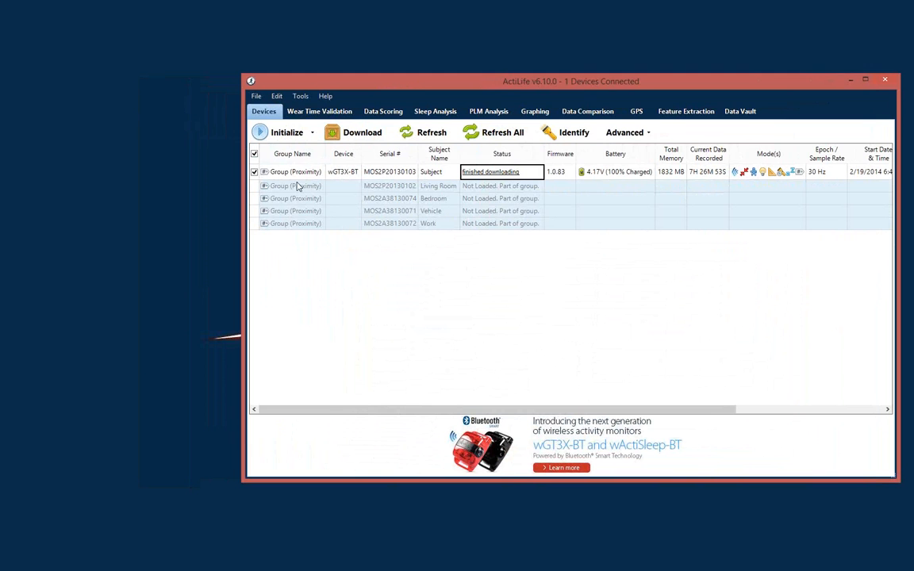
left_click(268, 171)
left_click_drag(270, 185, 320, 257)
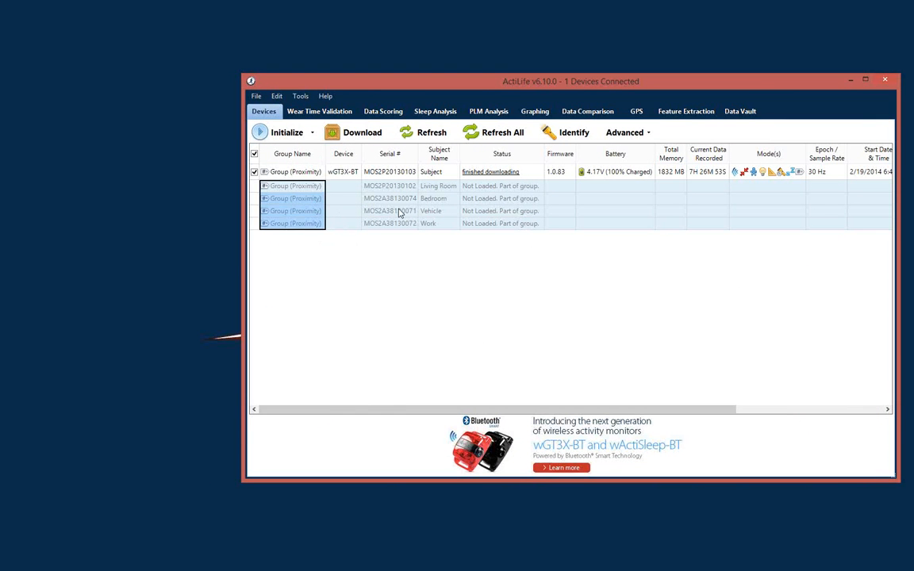
left_click(343, 184)
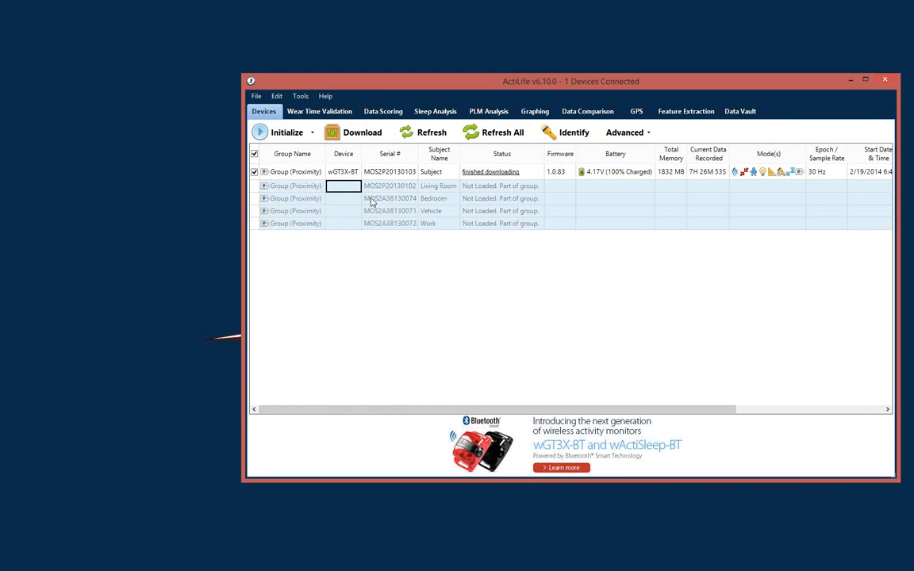
left_click(305, 189)
left_click(373, 188)
left_click(402, 210)
left_click(305, 199)
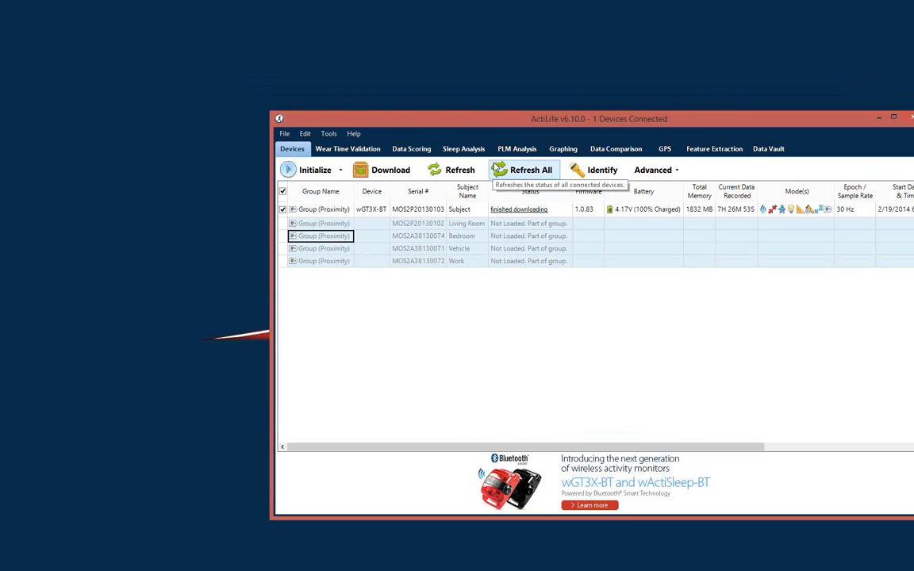
Refresh the status of all connected devices and inspect the receiver, beacon and proximity mode indicators
left_click(498, 168)
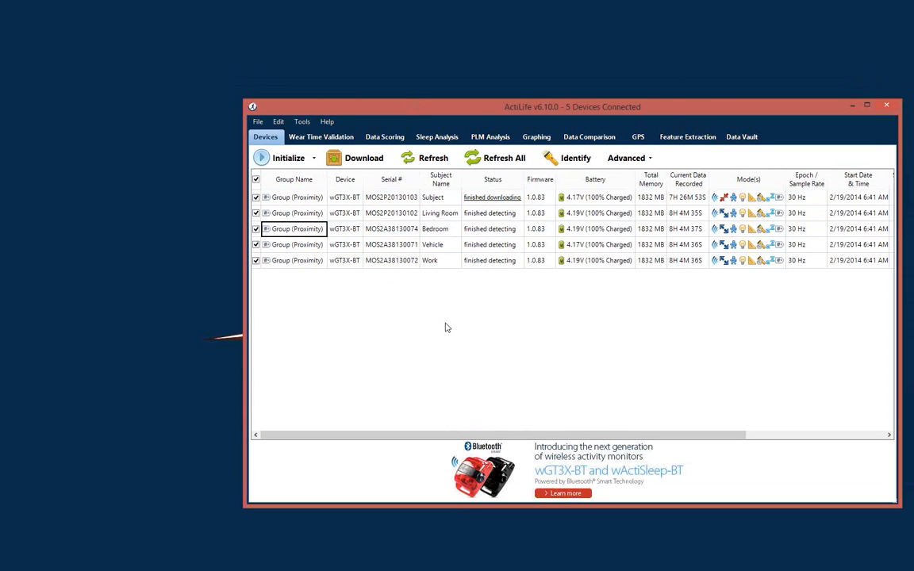
mouse_move(723, 202)
mouse_move(726, 215)
mouse_move(780, 202)
Select only the Subject receiver in the device list and download its data, overwriting the existing file
left_click(255, 180)
left_click(255, 197)
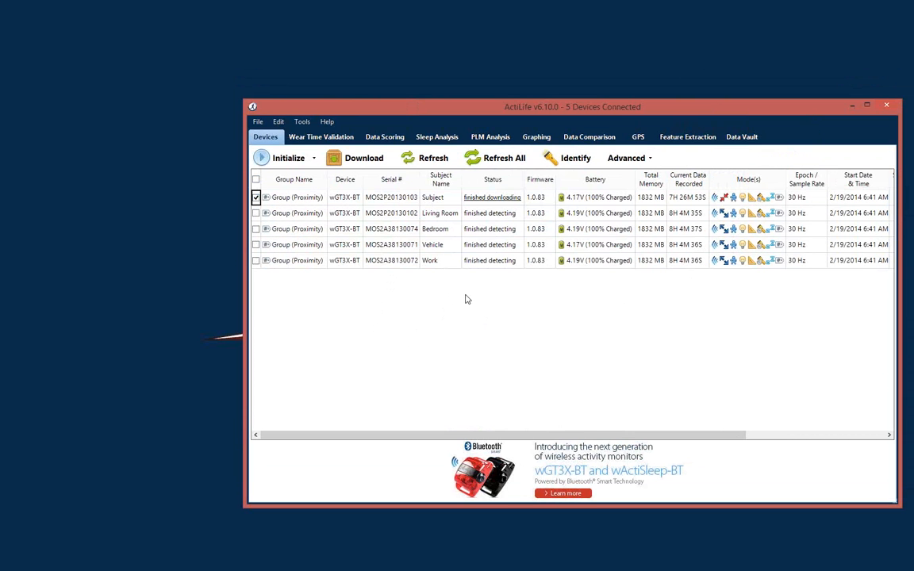
left_click_drag(391, 212, 396, 262)
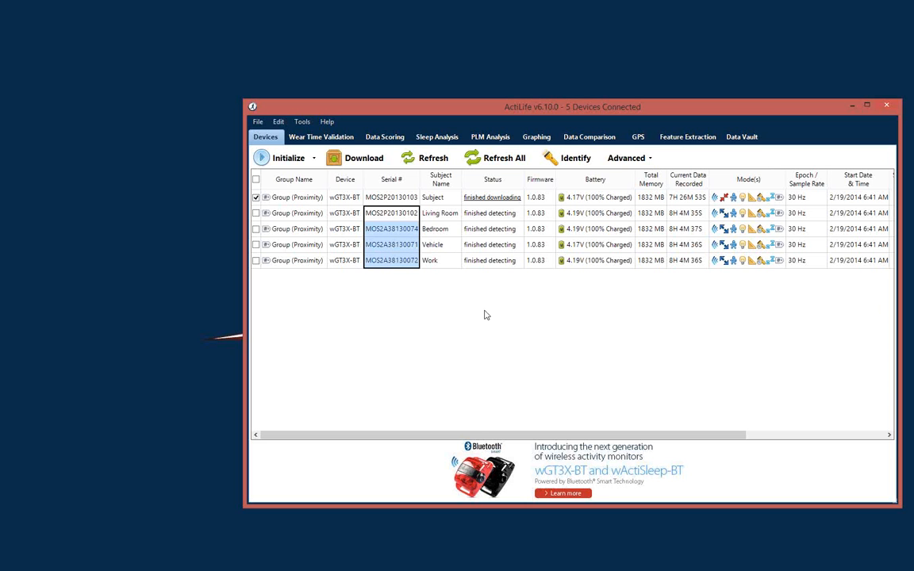
left_click(310, 200)
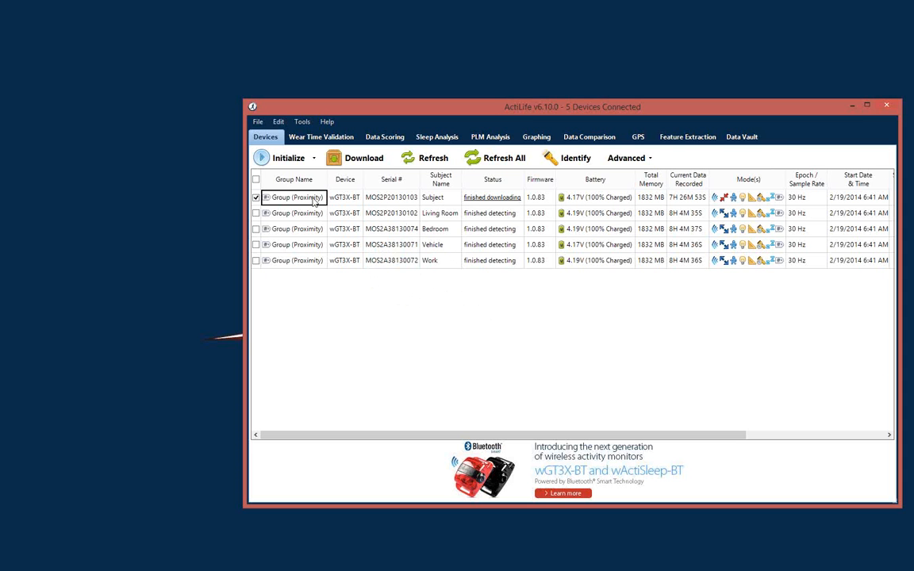
left_click(367, 163)
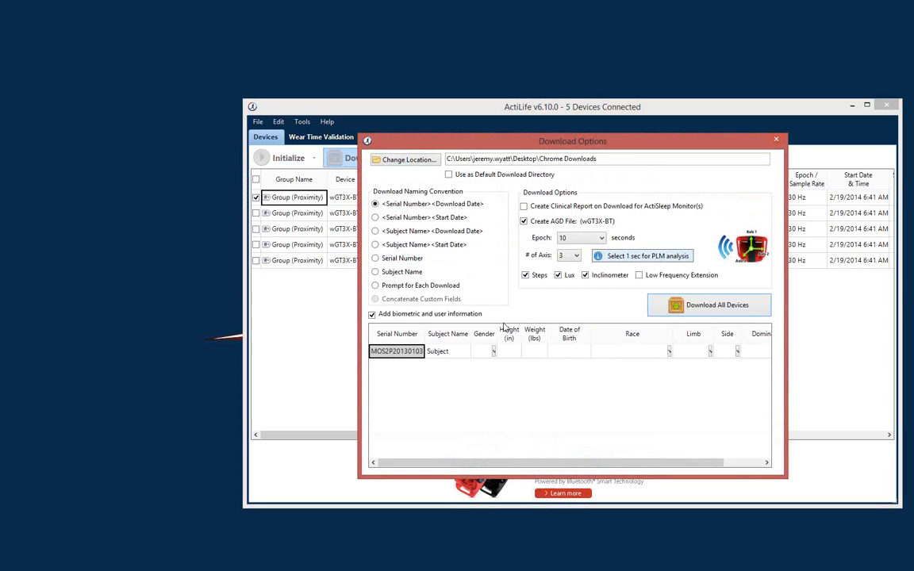
left_click(697, 304)
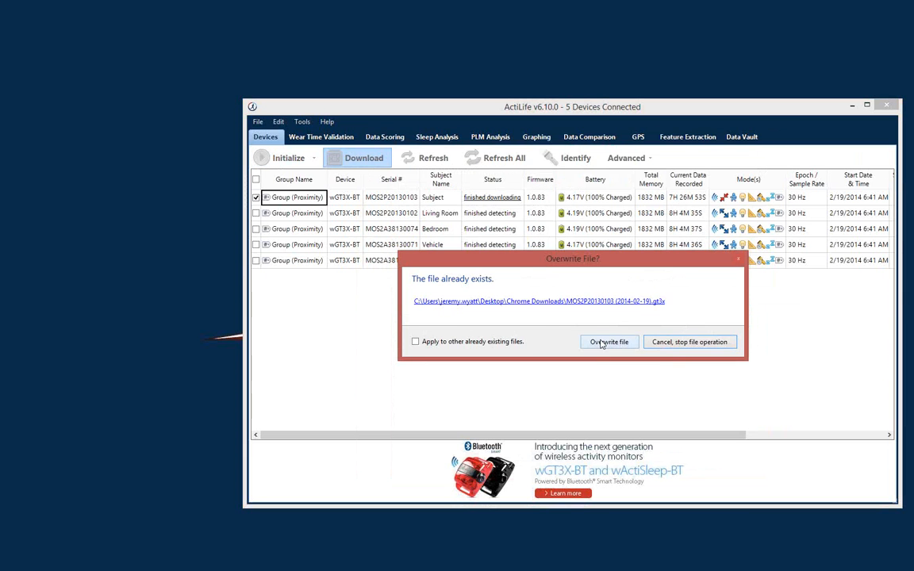
left_click(608, 342)
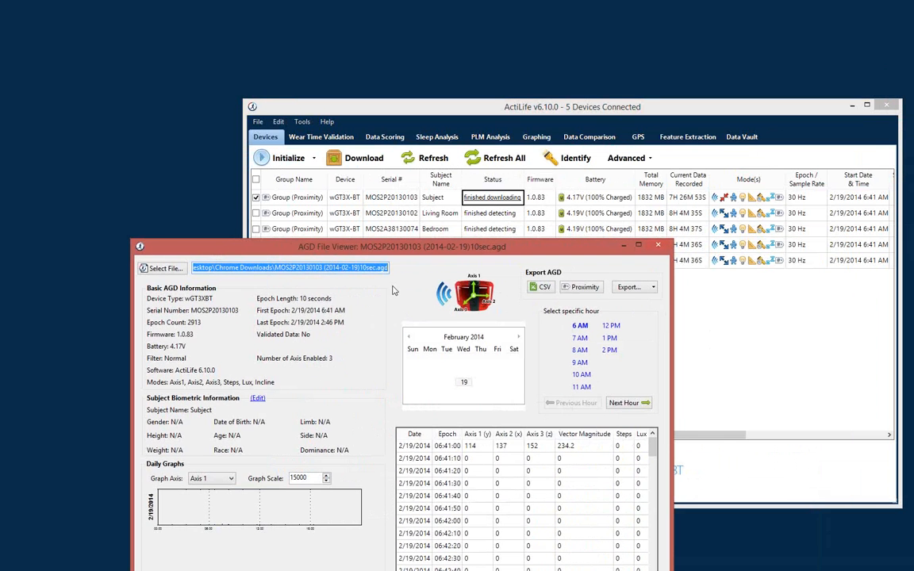
Export the downloaded AGD file's 60-second summarized proximity data with subject names in the headers and open the resulting CSV in Excel
left_click(583, 287)
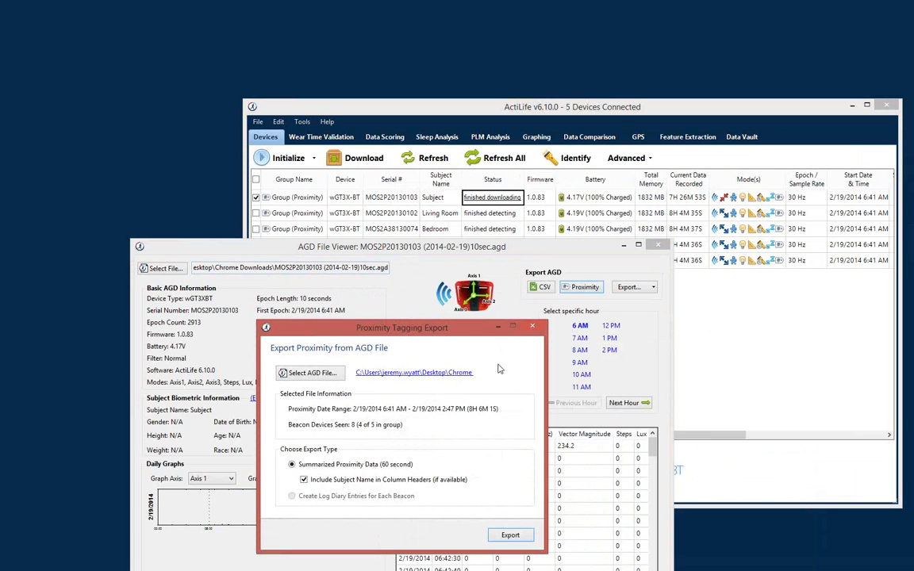
left_click(521, 534)
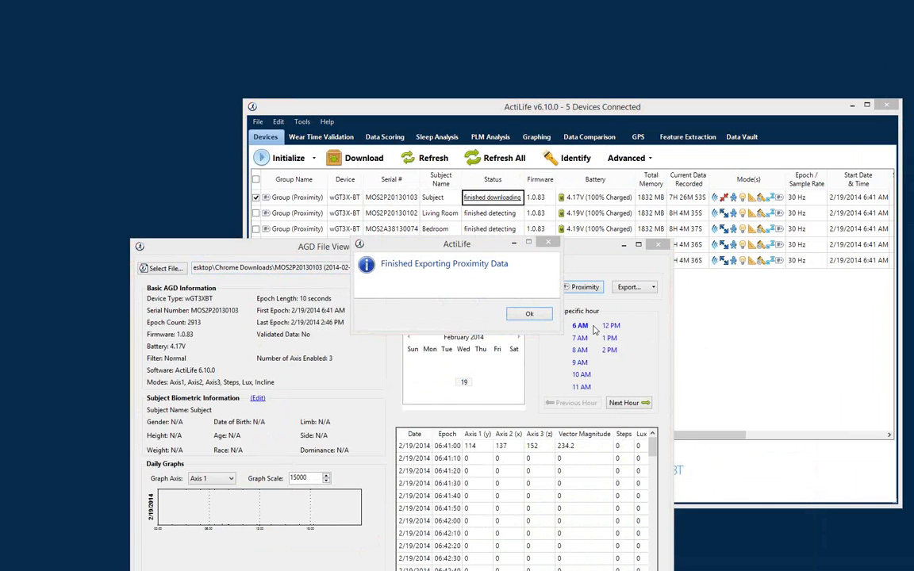
left_click(530, 313)
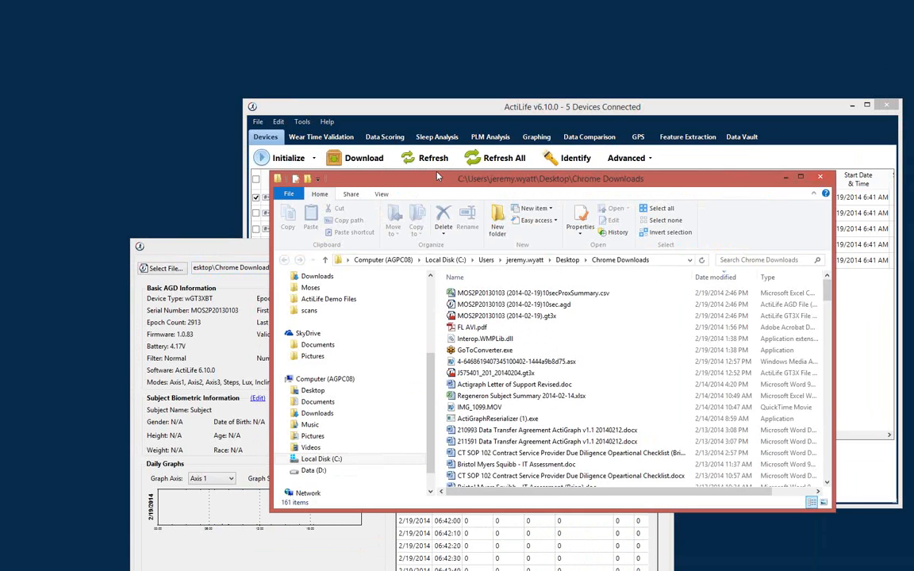
left_click_drag(477, 181, 436, 171)
double_click(504, 284)
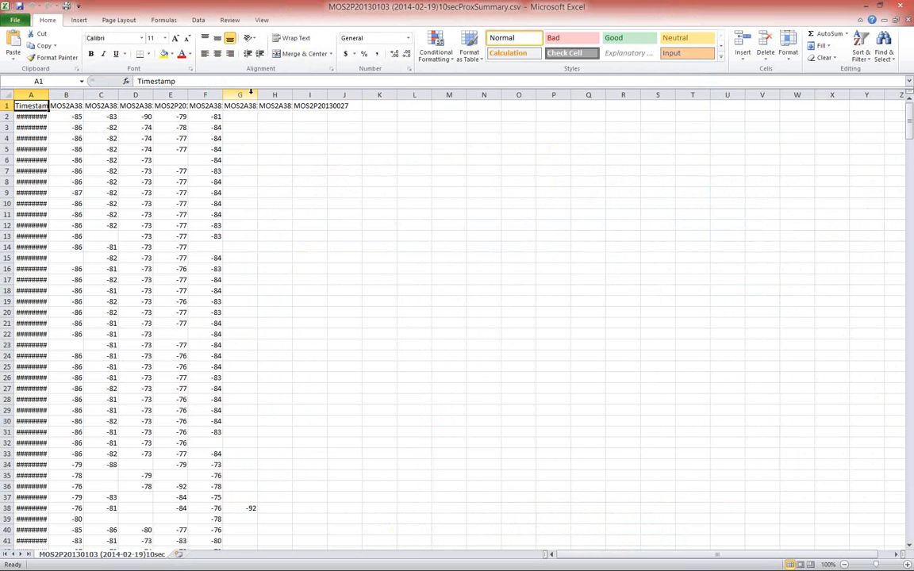
Delete columns G through K from the proximity summary sheet
left_click_drag(240, 95, 343, 196)
right_click(345, 134)
left_click(361, 249)
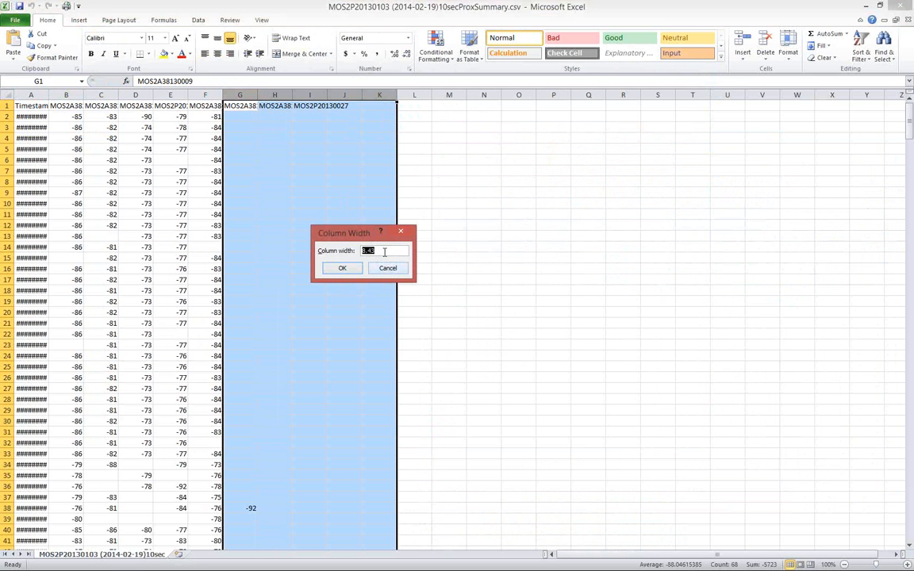
key("Escape")
right_click(328, 148)
left_click(393, 232)
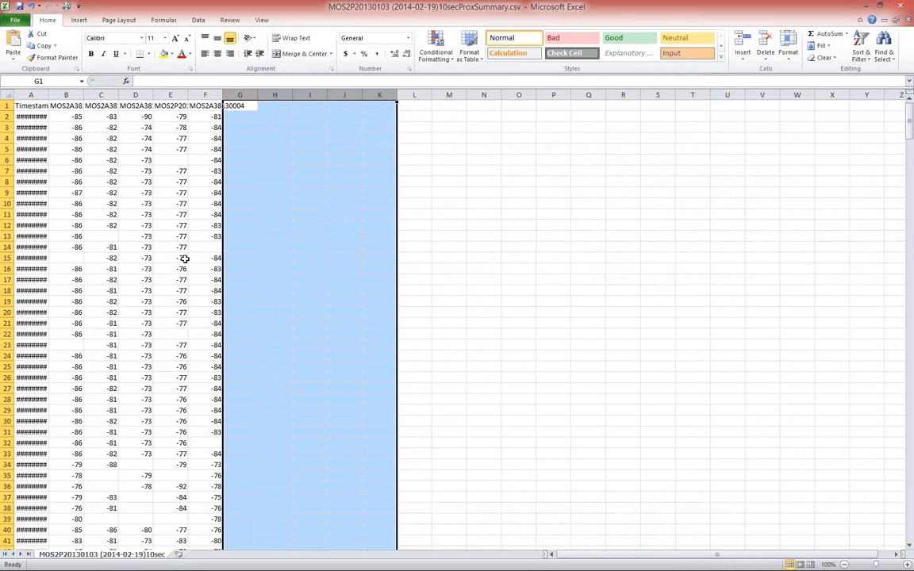
Autofit the width of all columns in the proximity summary sheet
left_click_drag(182, 258, 179, 247)
left_click(4, 96)
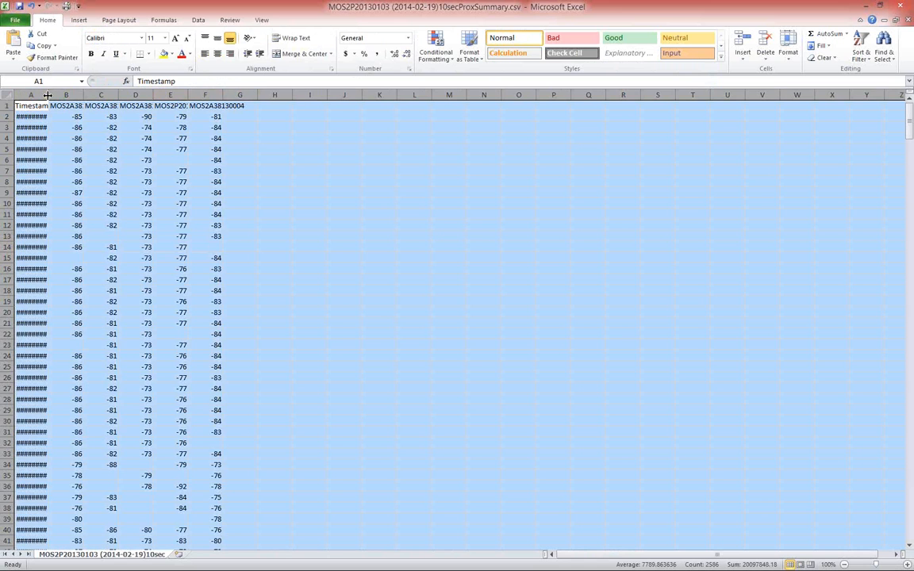
double_click(48, 96)
left_click(210, 203)
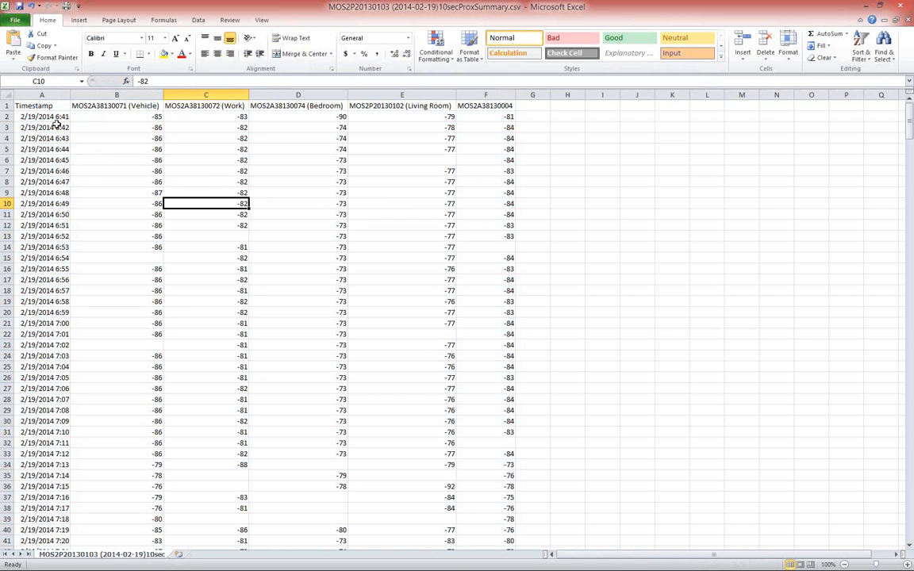
Examine the timestamps and the signal readings under the Vehicle, Work, Bedroom, Living Room and unlabelled beacon columns
left_click_drag(56, 126, 66, 187)
left_click(84, 203)
left_click_drag(104, 106, 168, 187)
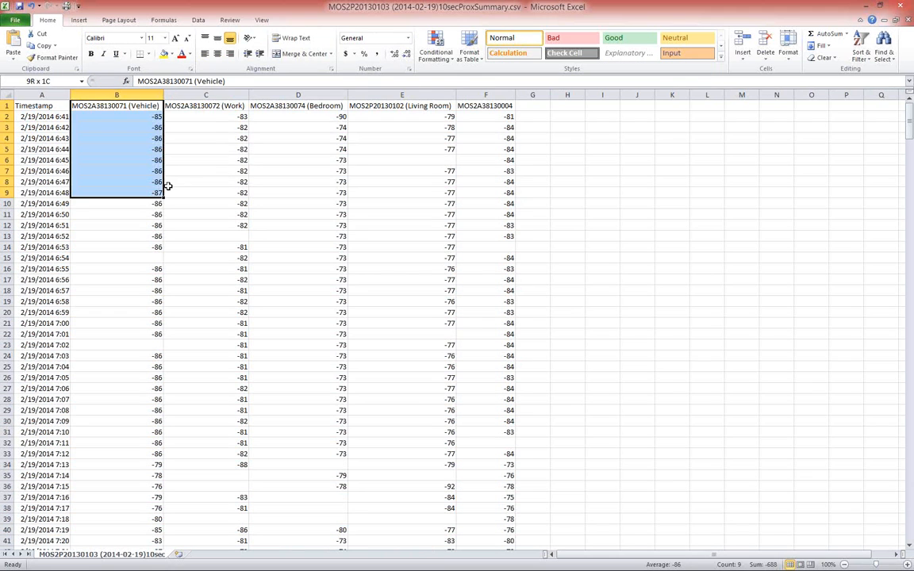
left_click_drag(210, 107, 236, 149)
left_click_drag(295, 107, 329, 182)
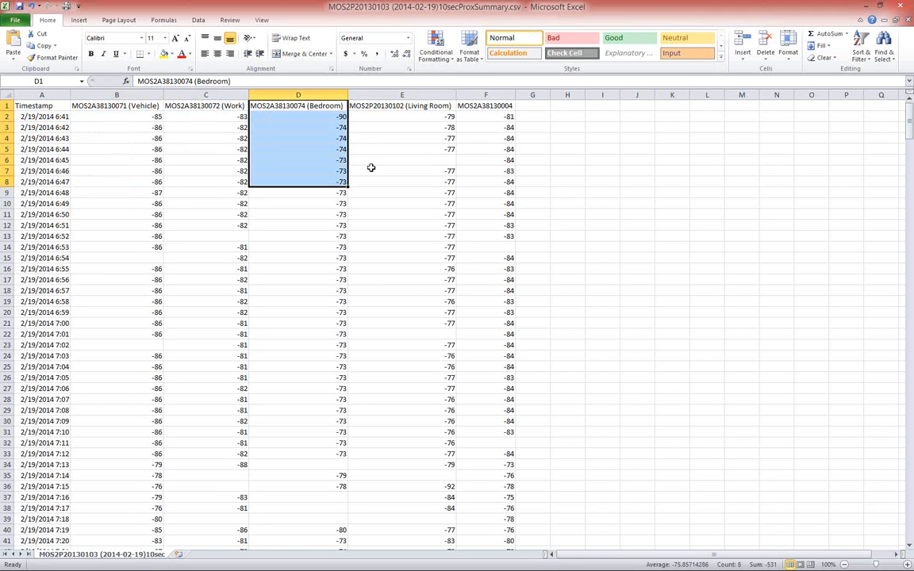
left_click_drag(396, 106, 412, 138)
left_click_drag(485, 106, 487, 160)
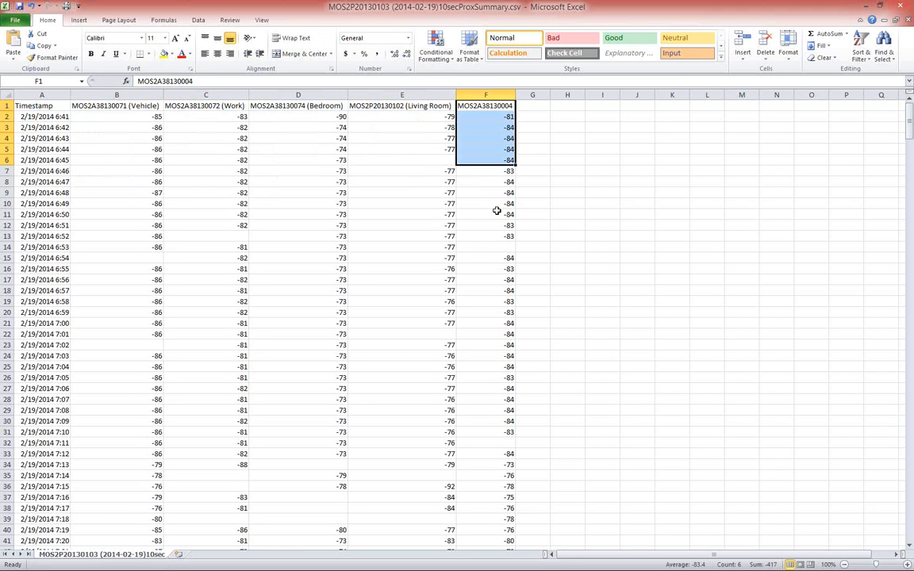
left_click(495, 211)
left_click_drag(50, 119, 55, 366)
left_click_drag(119, 214, 119, 225)
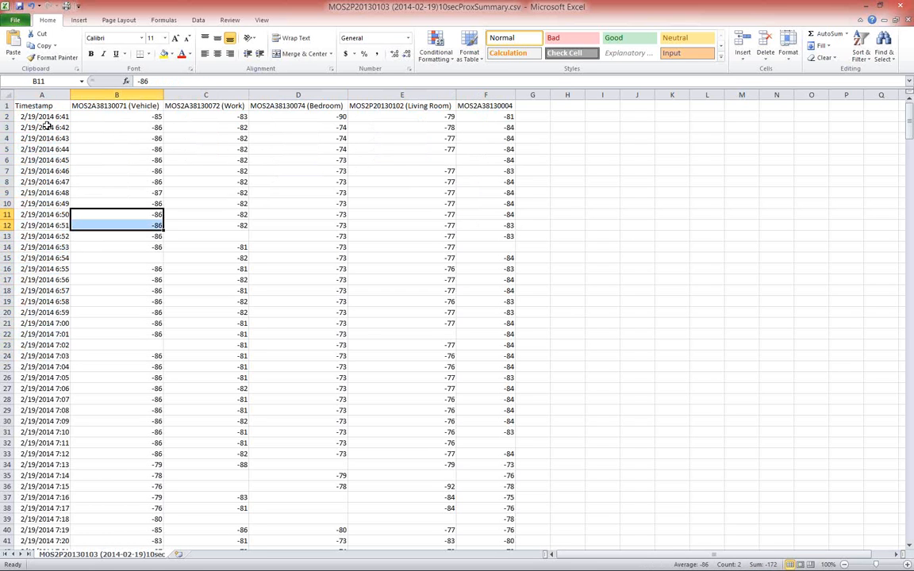
left_click(52, 184)
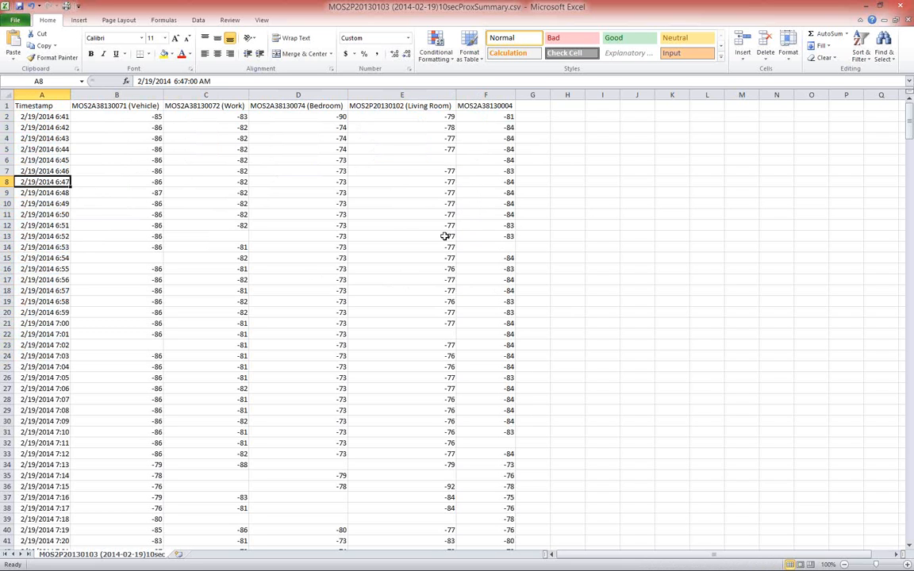
Check the minute timestamps and the header labels of the Vehicle, Work, Bedroom and Living Room beacon columns
left_click(58, 195)
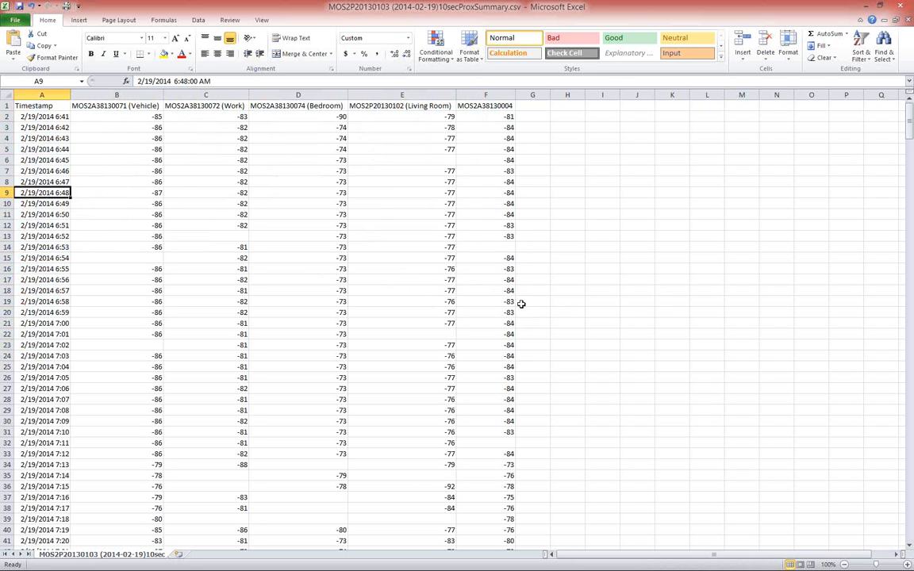
left_click_drag(169, 283, 169, 290)
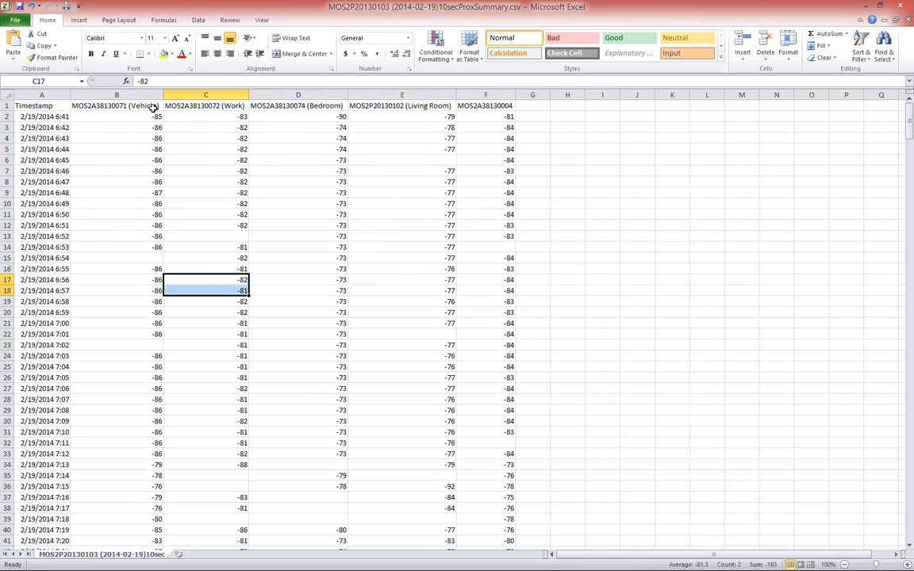
left_click(127, 105)
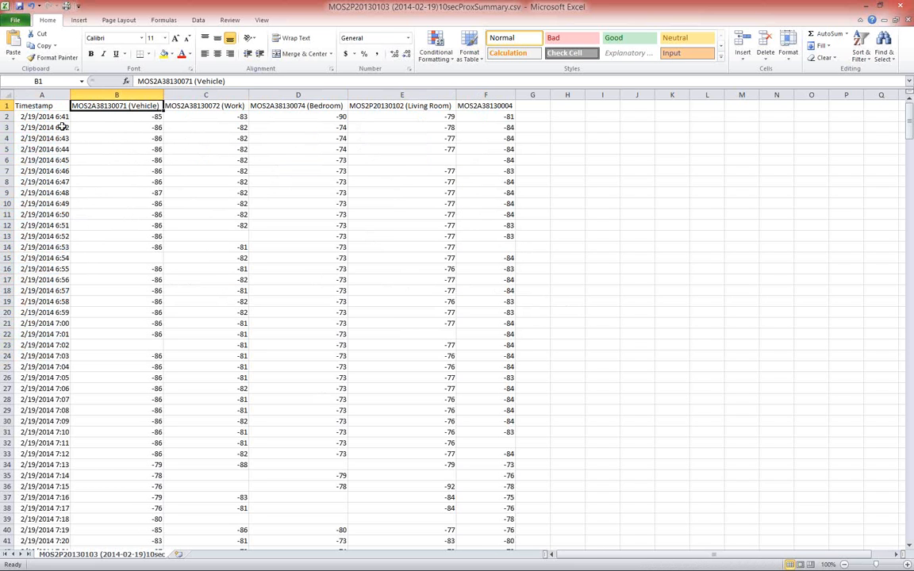
left_click(207, 106)
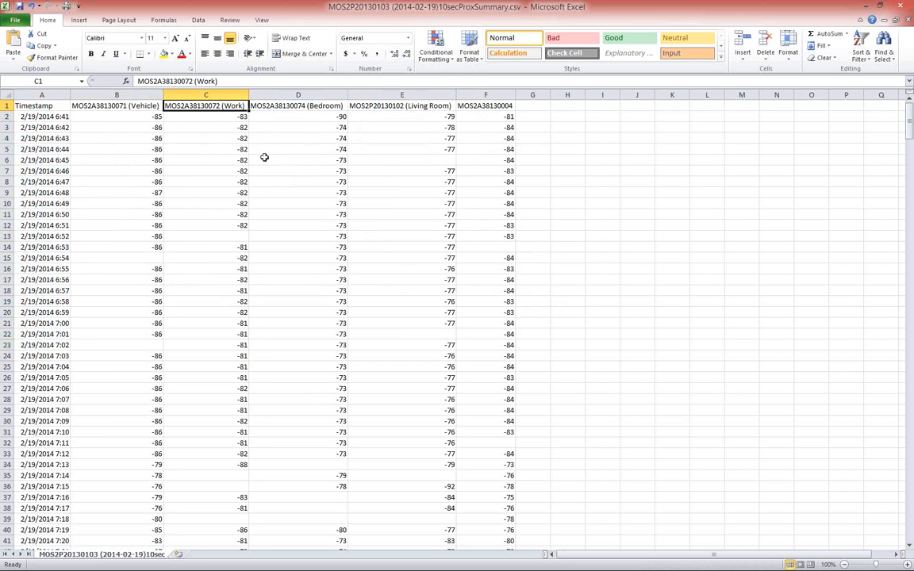
left_click(299, 106)
left_click(388, 105)
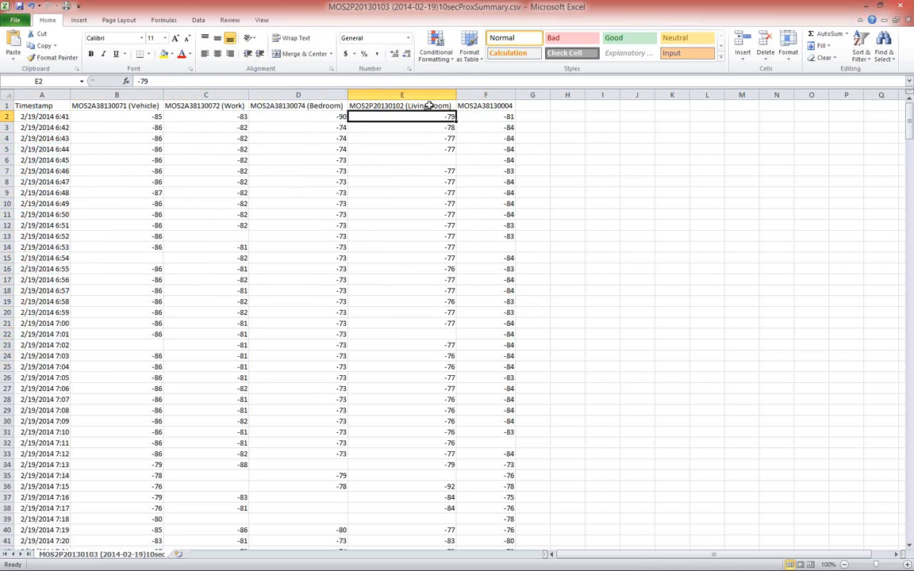
Delete column F, the beacon column without a location label, from the proximity summary sheet
left_click(479, 105)
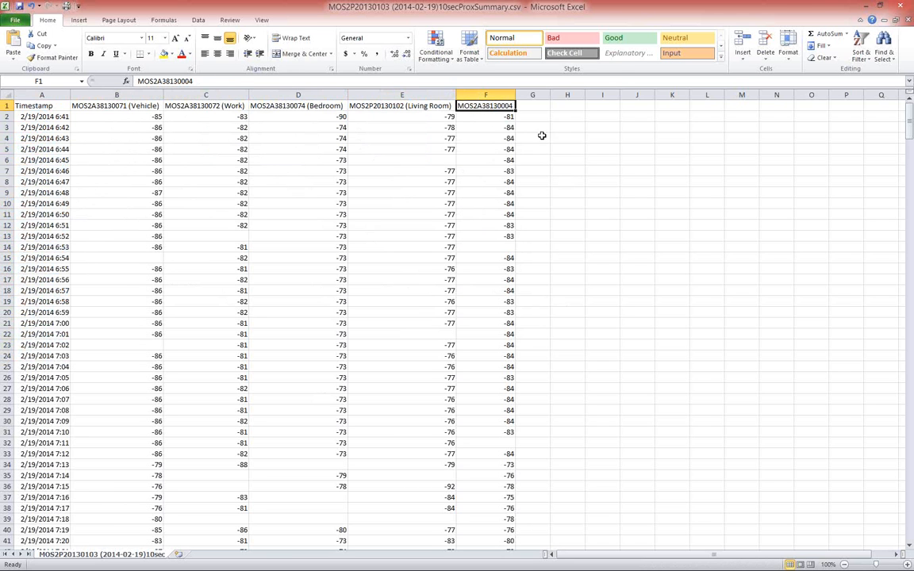
left_click(486, 95)
right_click(485, 96)
left_click(509, 180)
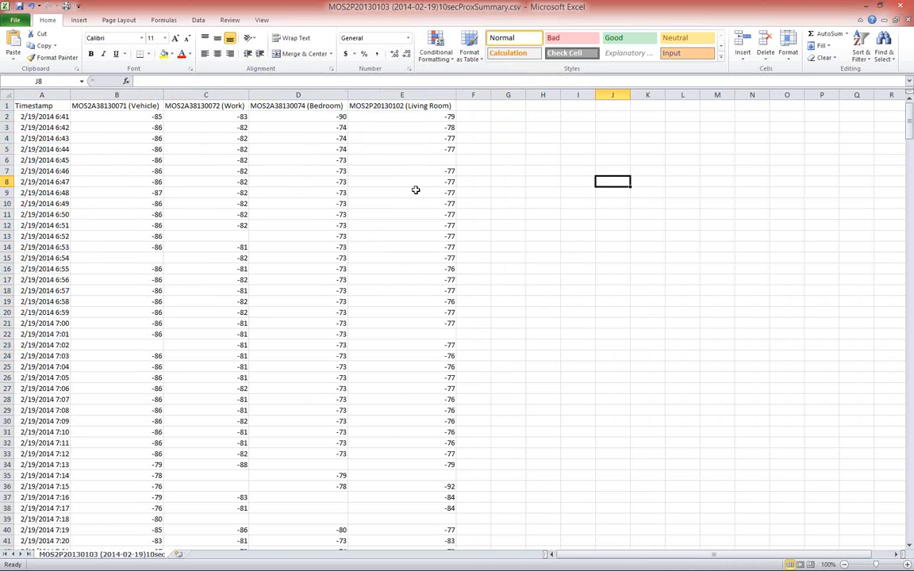
Compare the signal readings across the four labelled beacon columns, looking closely at the Vehicle column
left_click(408, 184)
left_click(341, 247)
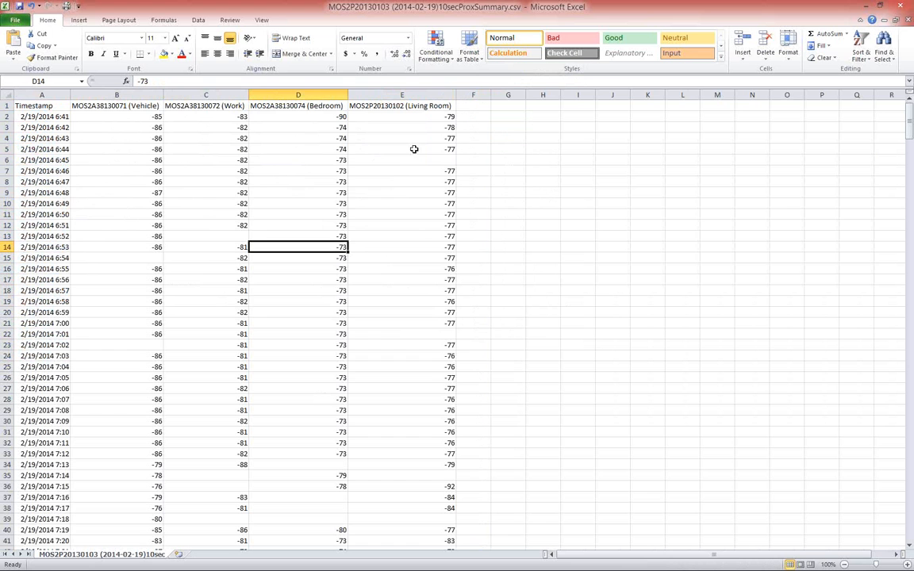
left_click_drag(126, 117, 422, 371)
left_click(508, 356)
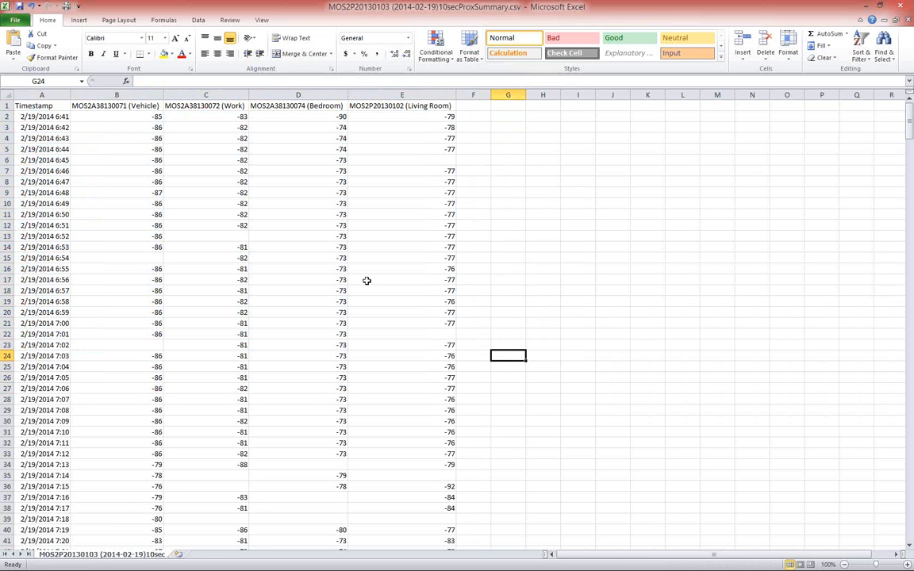
left_click(147, 118)
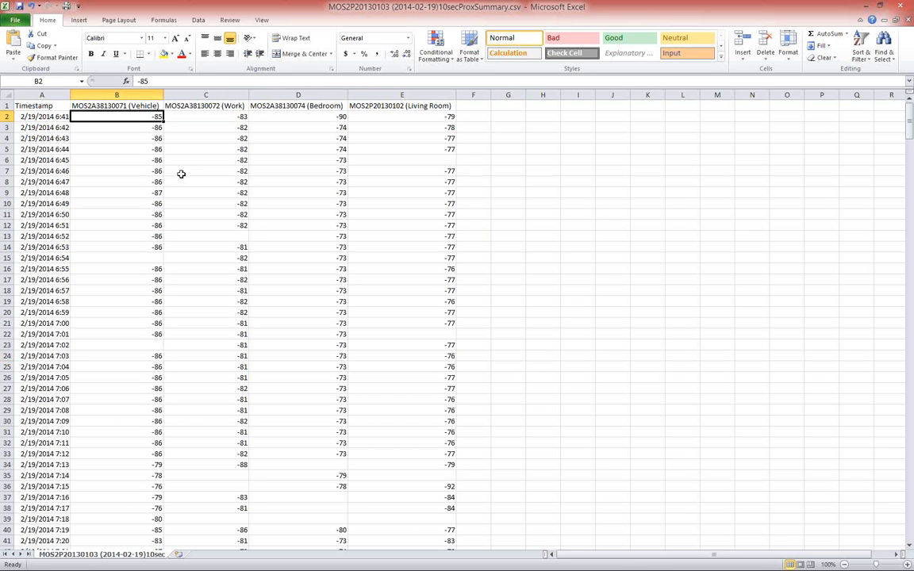
left_click(444, 246)
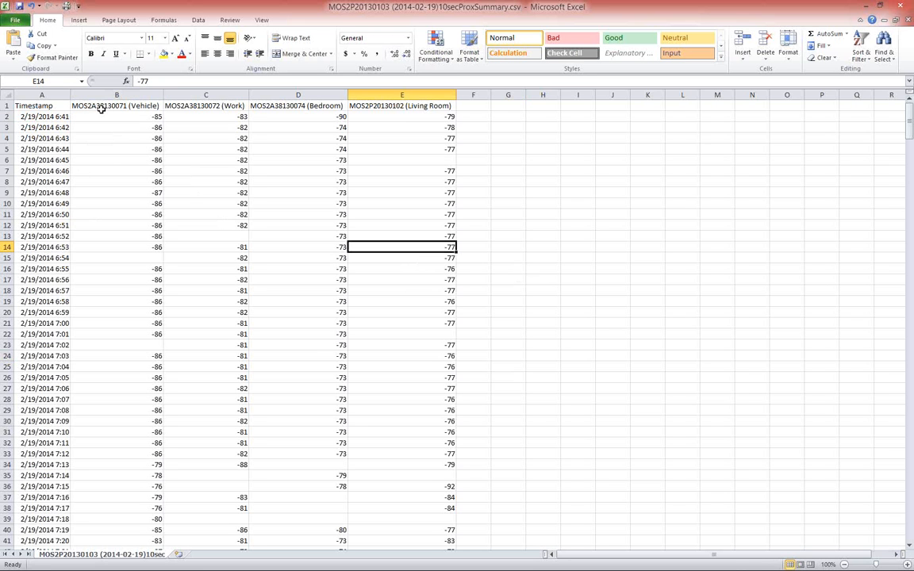
left_click(140, 154)
left_click(136, 203)
left_click(139, 247)
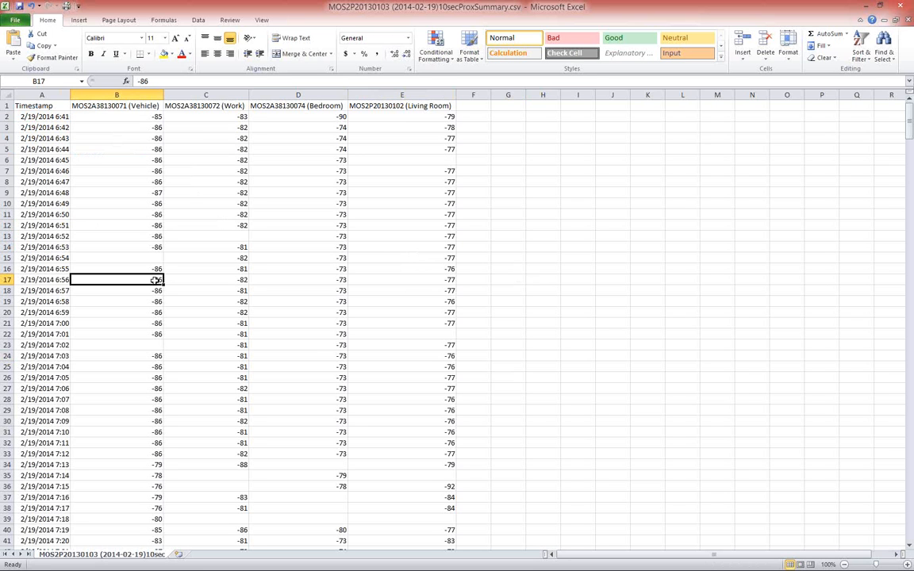
left_click(150, 279)
Close the proximity summary workbook without saving the changes, and close the Chrome Downloads folder window
left_click(899, 6)
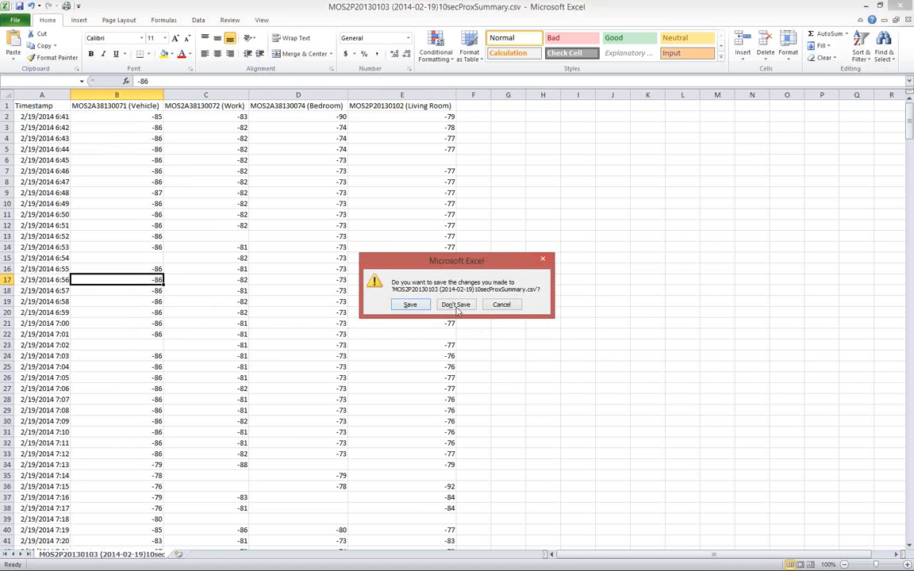
key("Return")
left_click(776, 168)
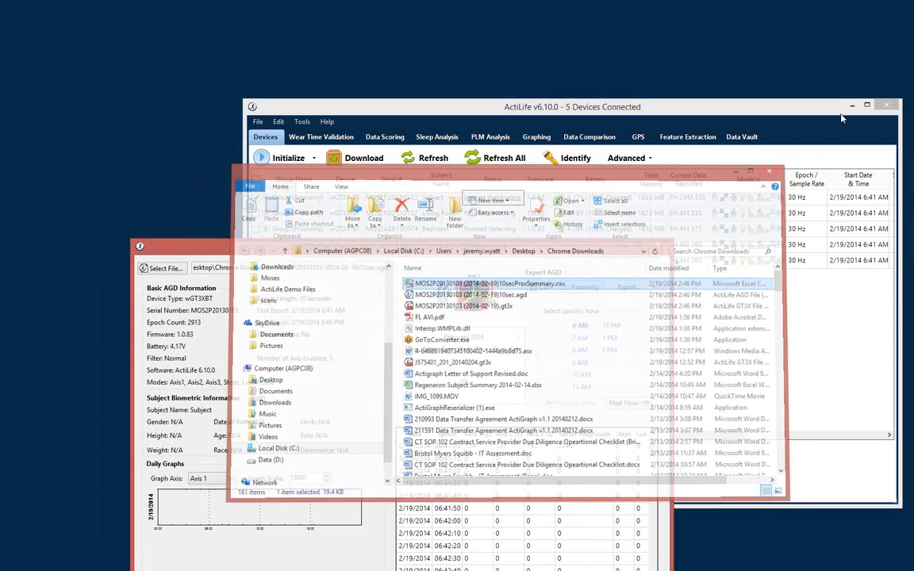
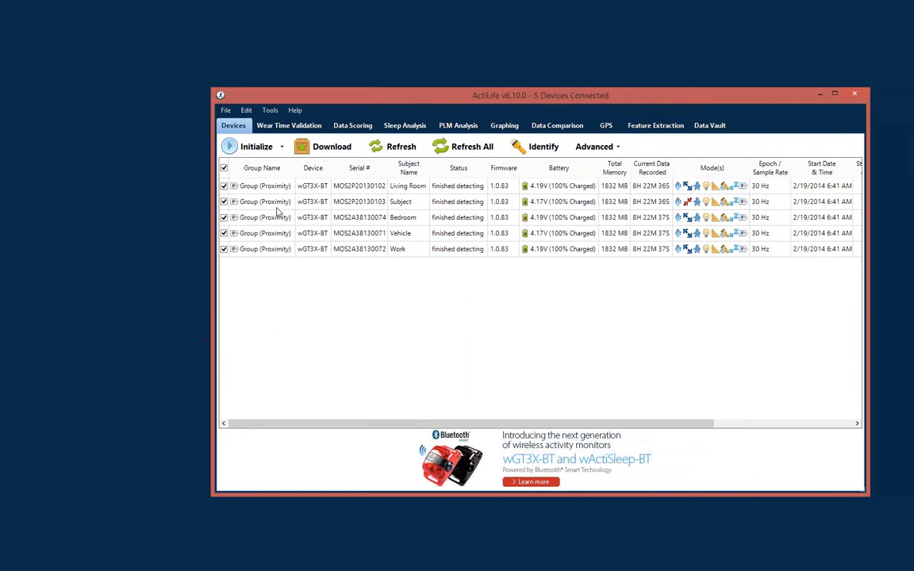
Start a Group Initialization for the five selected devices and continue past the welcome screen to the group setup
left_click(264, 150)
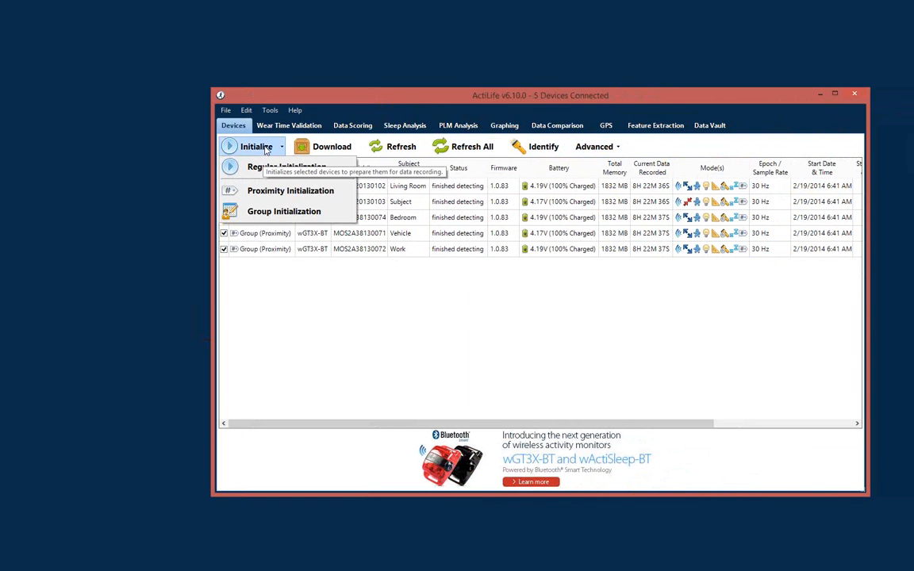
left_click(285, 211)
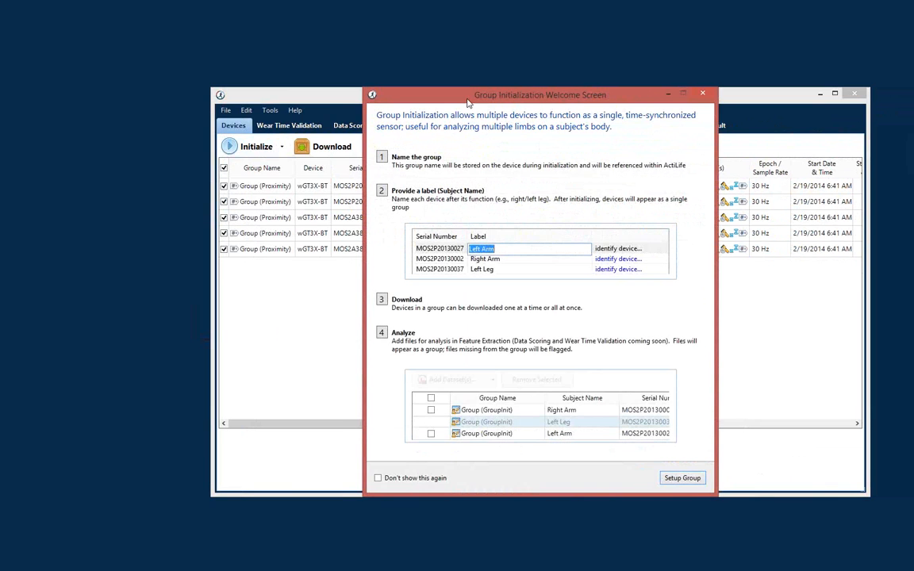
left_click_drag(468, 101, 448, 149)
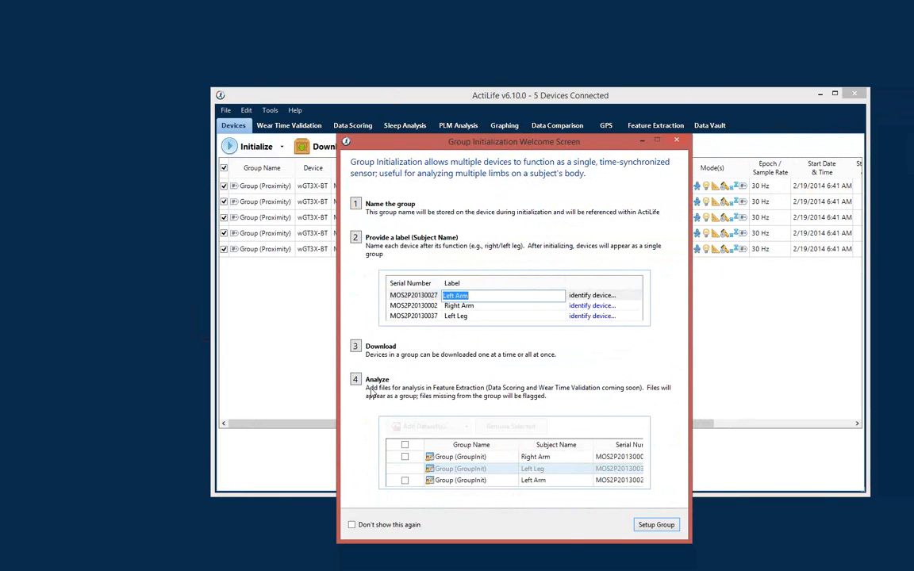
left_click(655, 524)
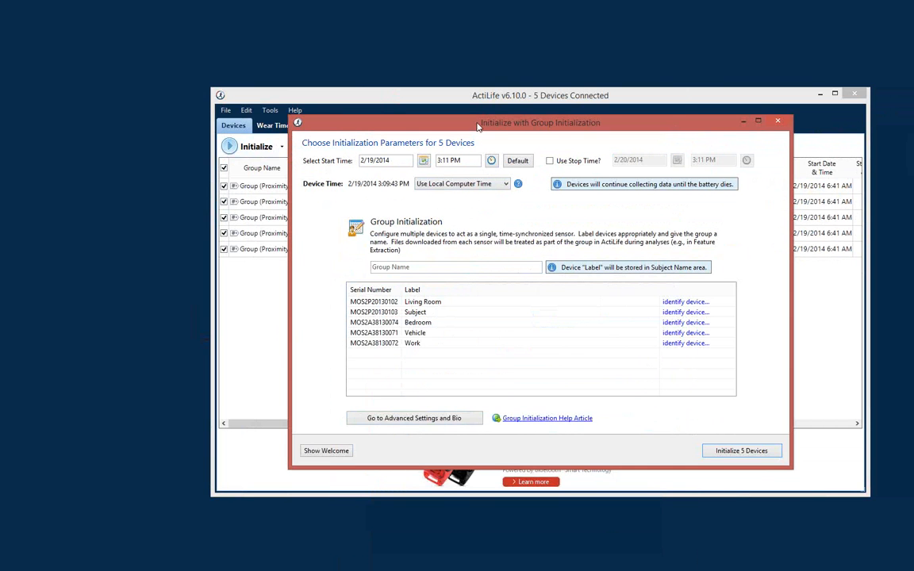
Name the device group "Body Network"
left_click(459, 267)
type("Sensor")
key("ctrl+a")
type("Bod")
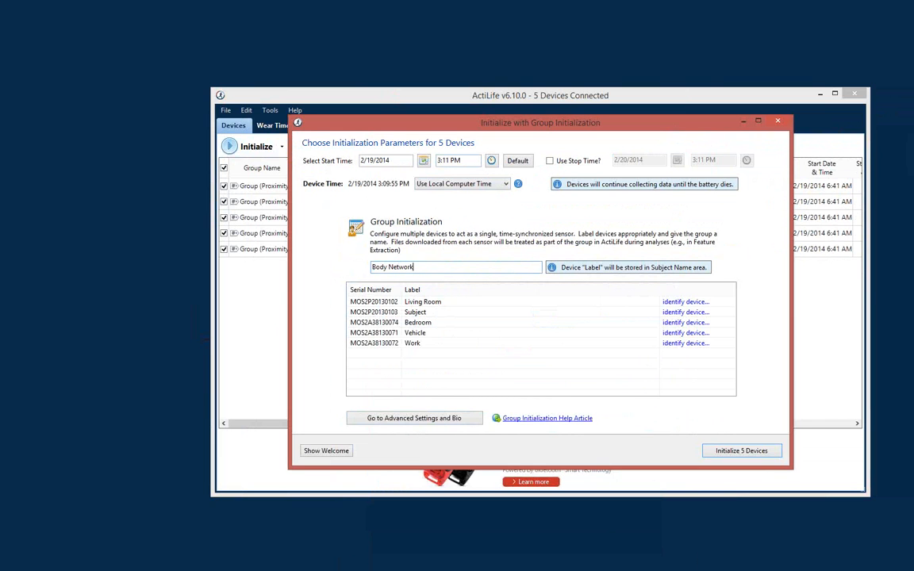
type("y Network")
Label the first two devices in the group Left Arm and Right Arm
left_click(403, 301)
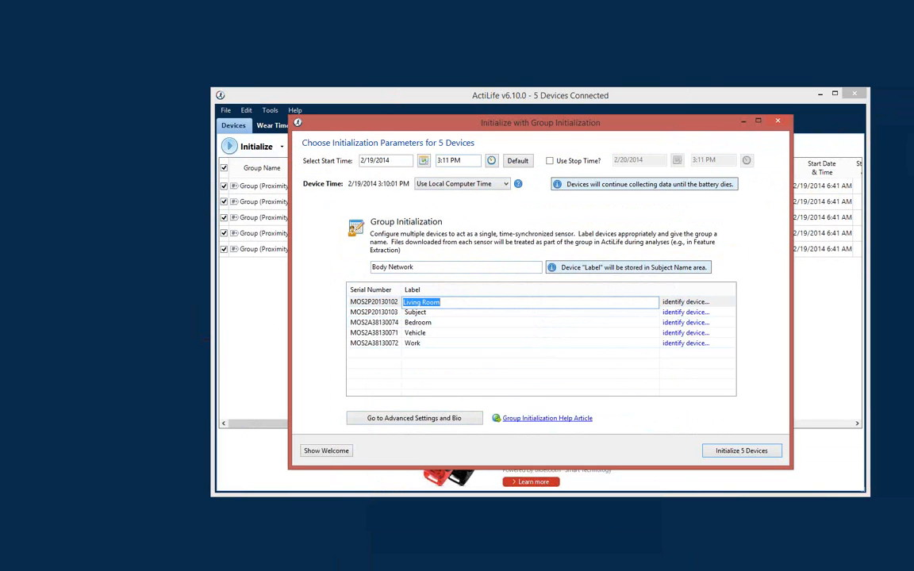
type("Left Arm")
key("Return")
type("Right Arm")
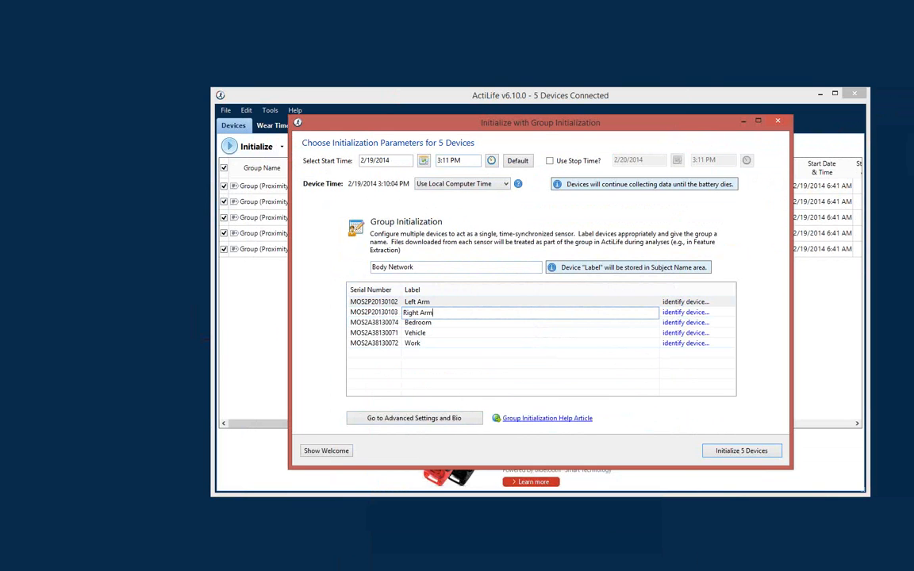
key("Return")
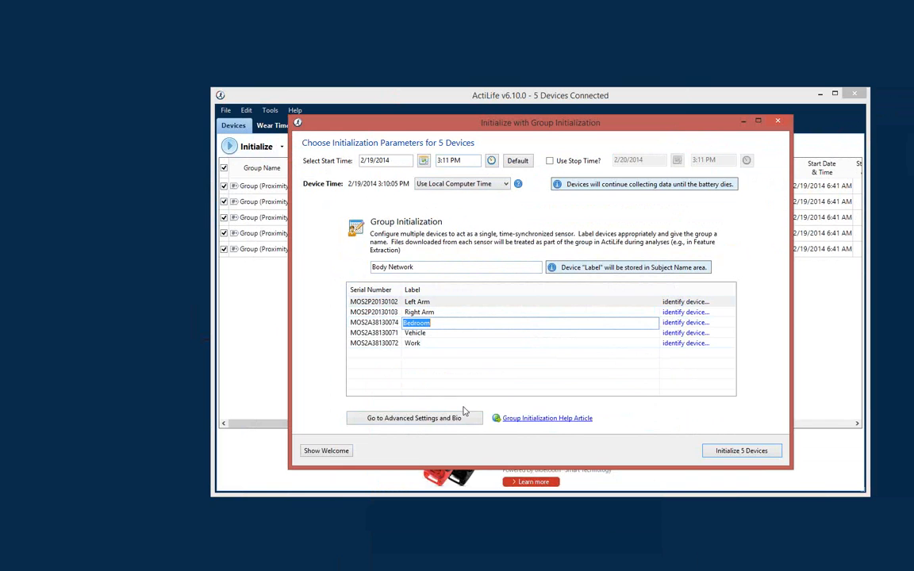
Label the remaining three devices in the group Left Ankle, Right Ankle and Chest
type("K")
key("BackSpace")
type("Left Ankle")
key("Return")
type("Right A")
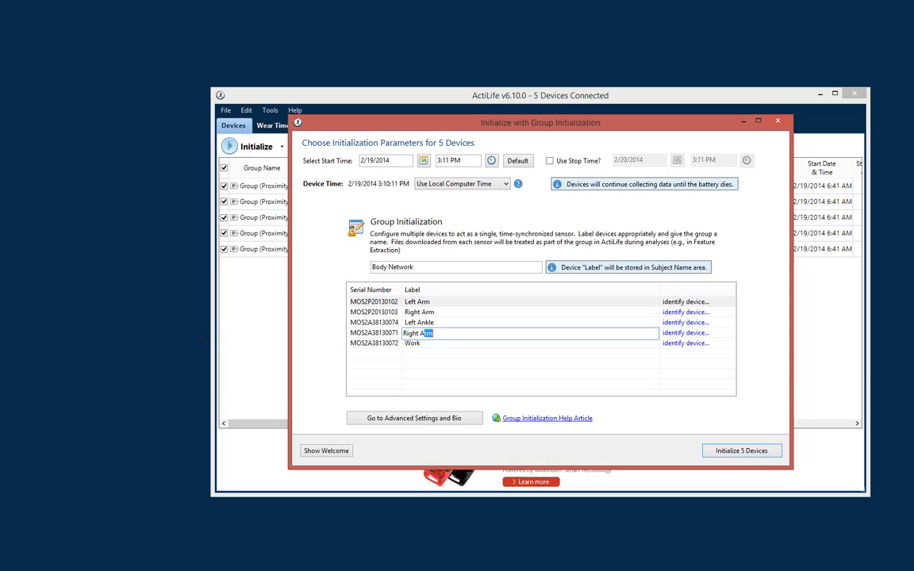
type("nkle")
key("Return")
type("Chest")
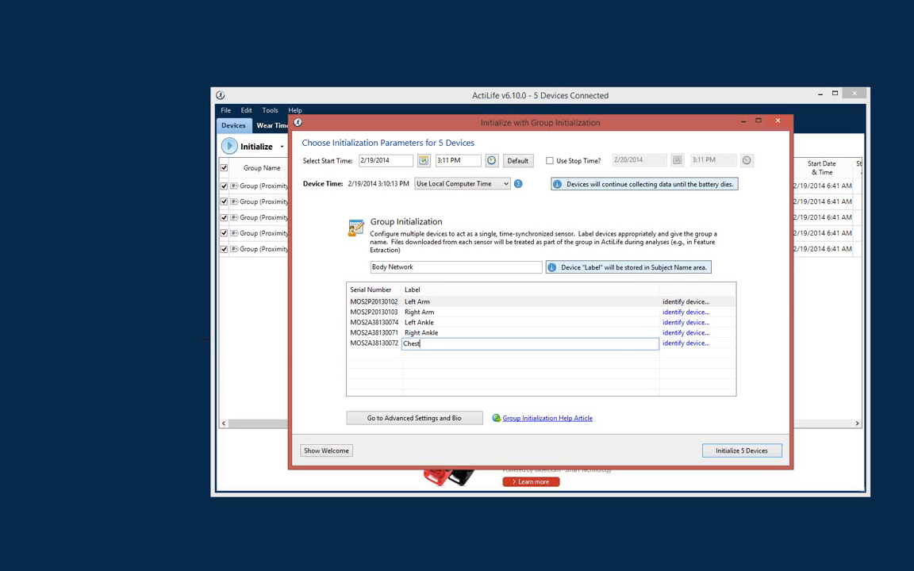
key("Return")
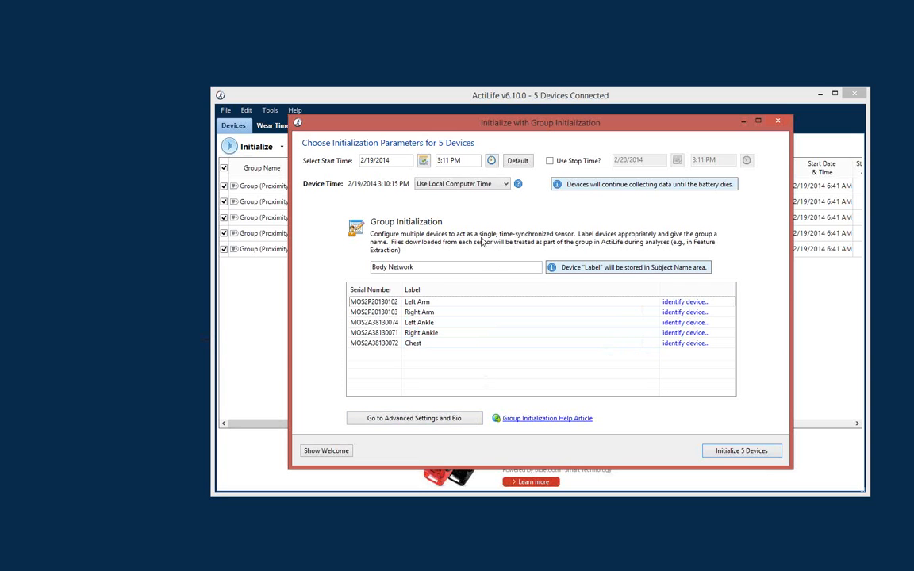
Identify the Right Ankle device and reset the group's start time to the default
left_click(478, 266)
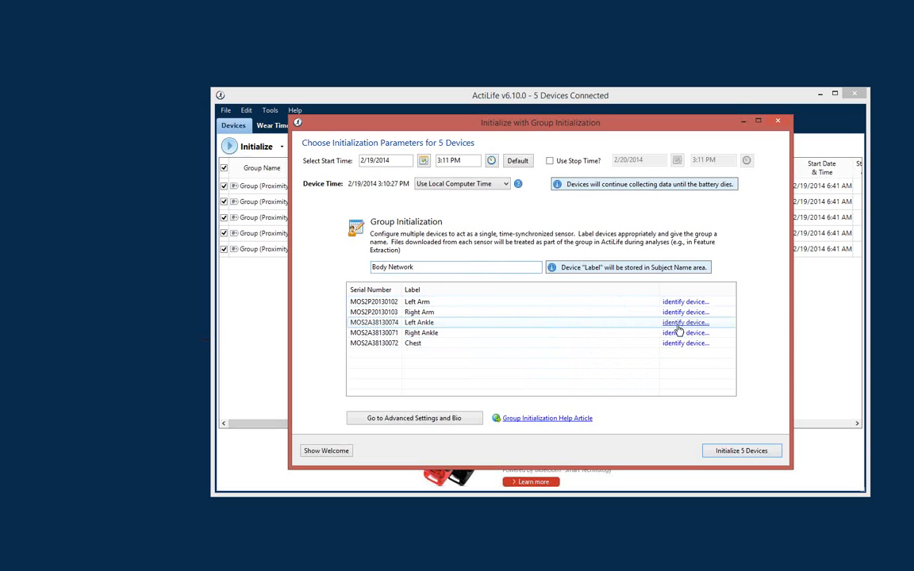
left_click(674, 335)
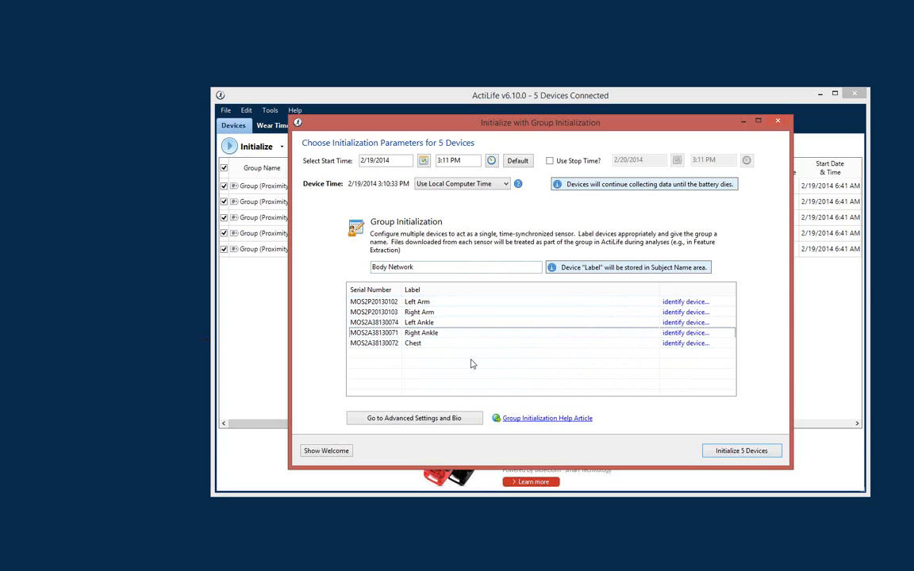
left_click(394, 161)
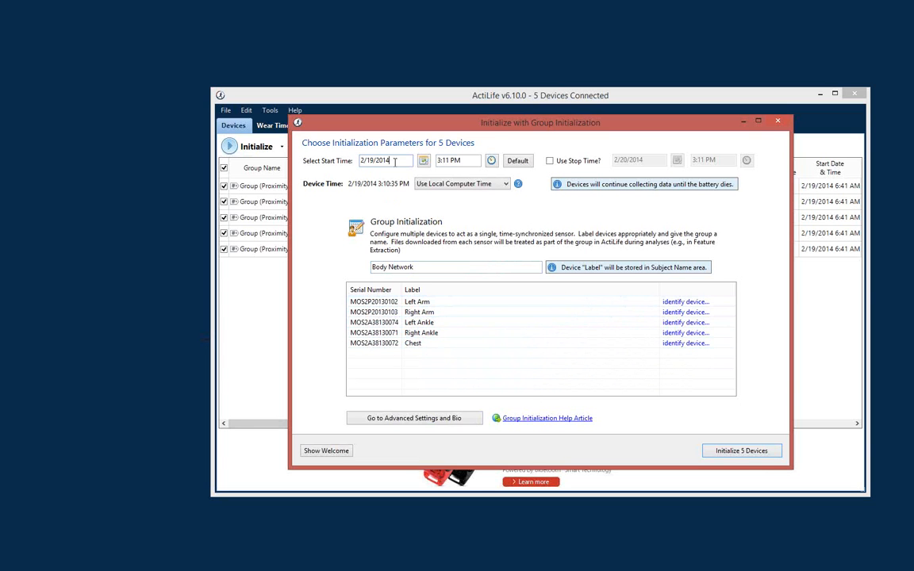
left_click(531, 162)
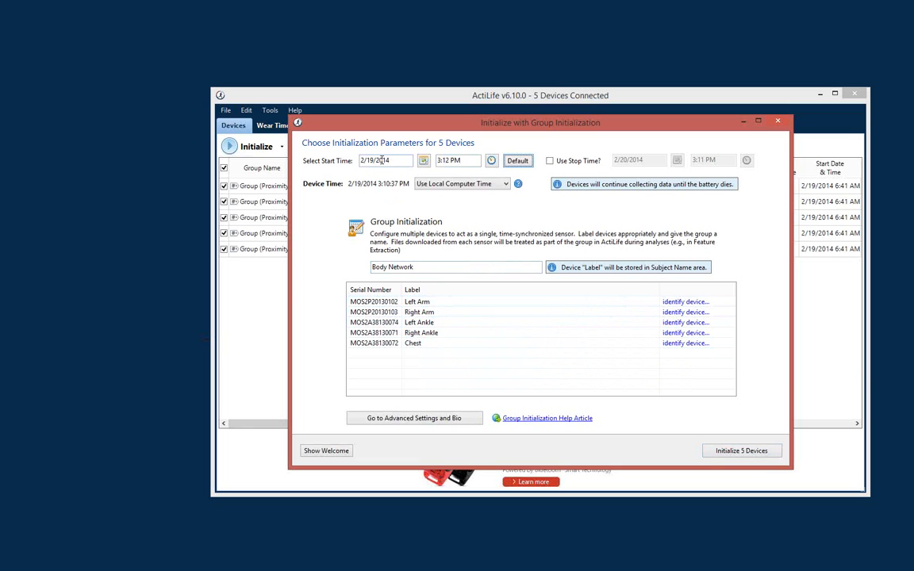
Review the group's advanced settings, including the sample rate choices, and return to the group setup
left_click(392, 421)
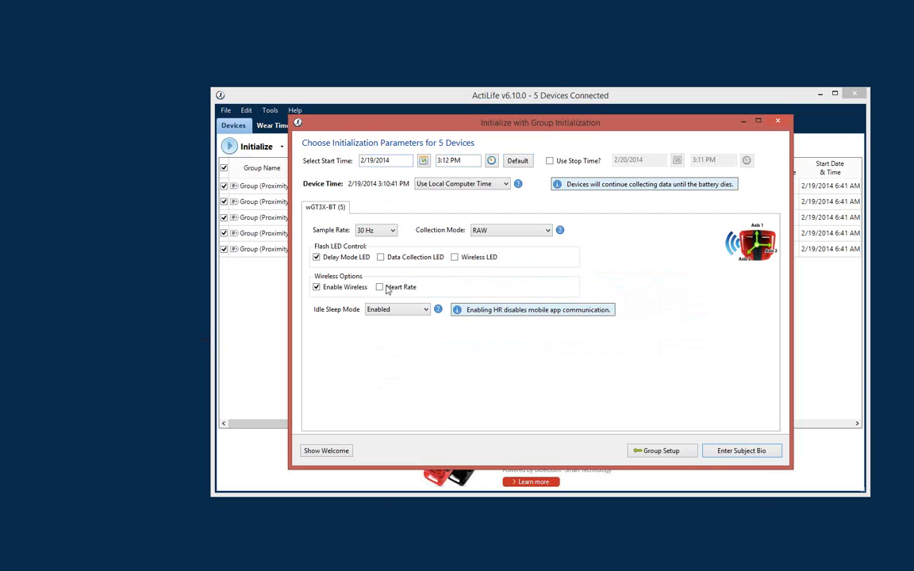
left_click(392, 230)
left_click(405, 229)
left_click(659, 450)
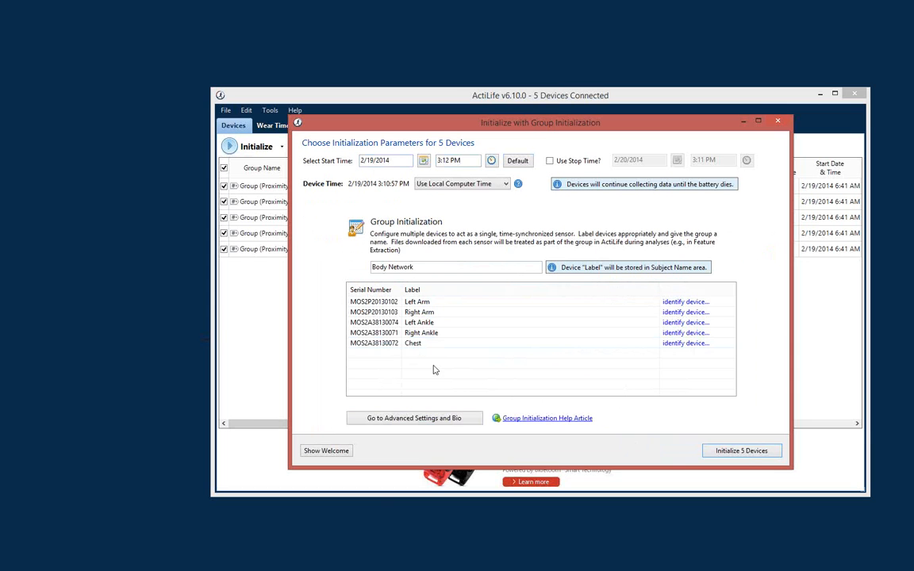
Initialize the five devices as a group and check each device's Body Network group name in the device list
left_click(743, 451)
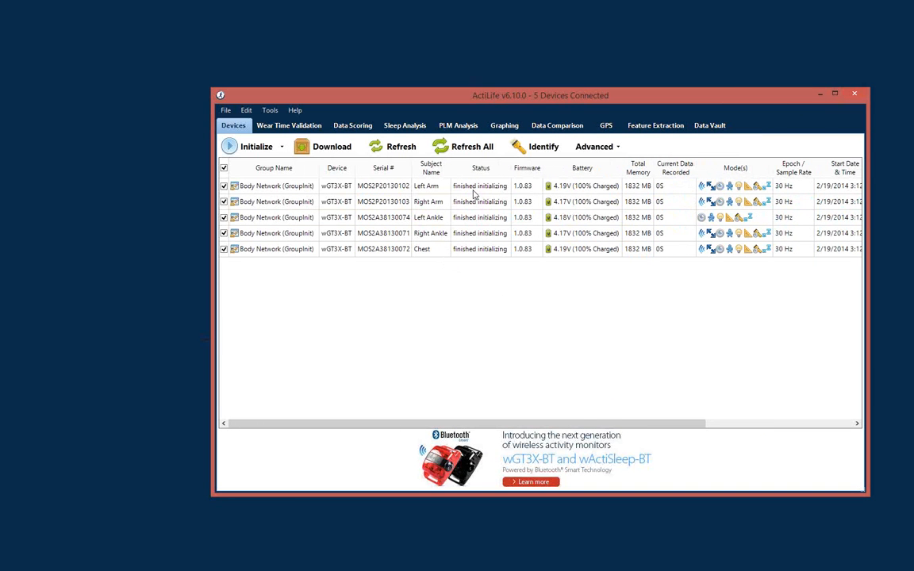
left_click(291, 190)
left_click(290, 203)
left_click(290, 218)
left_click(290, 232)
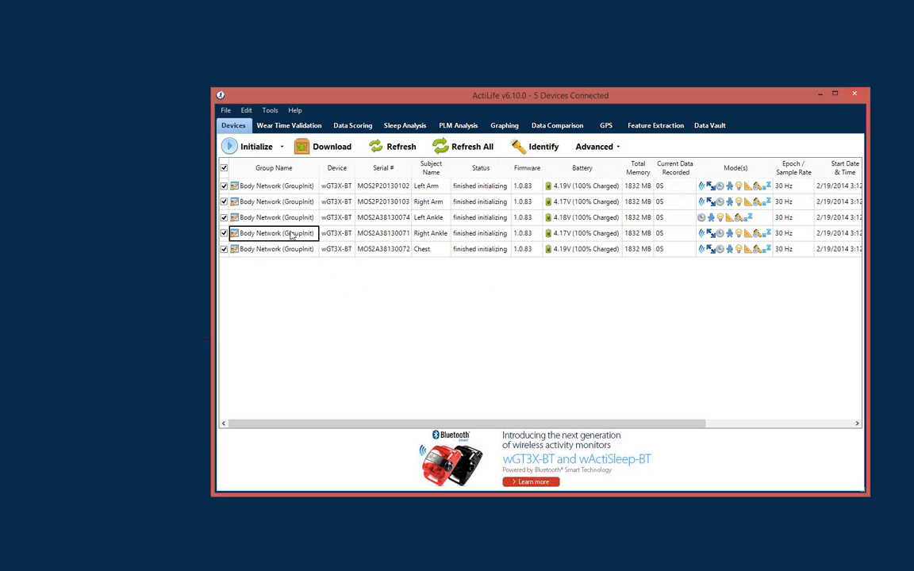
left_click(272, 248)
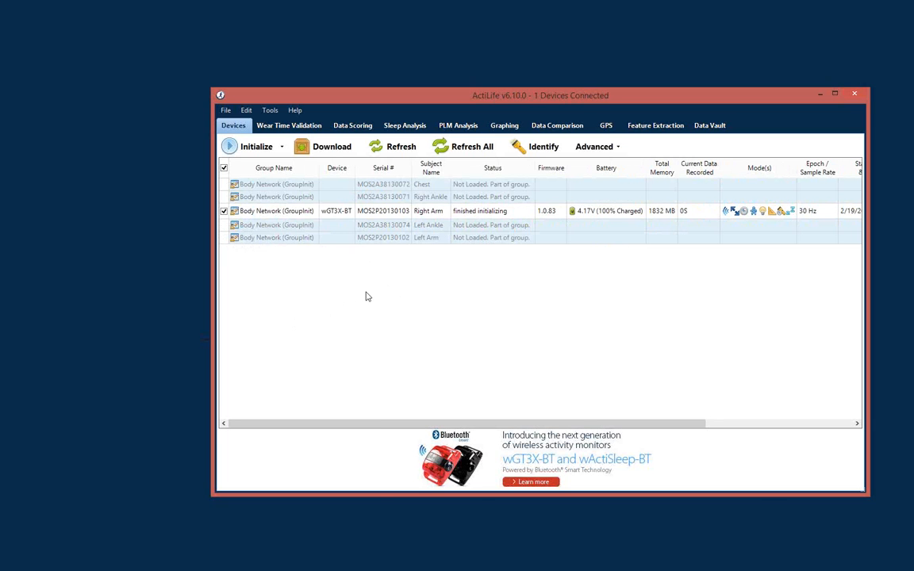
Examine the load status of each Body Network device in the device list, including those not loaded
left_click(363, 211)
left_click(286, 198)
left_click(270, 184)
left_click(301, 225)
left_click(480, 227)
left_click(479, 239)
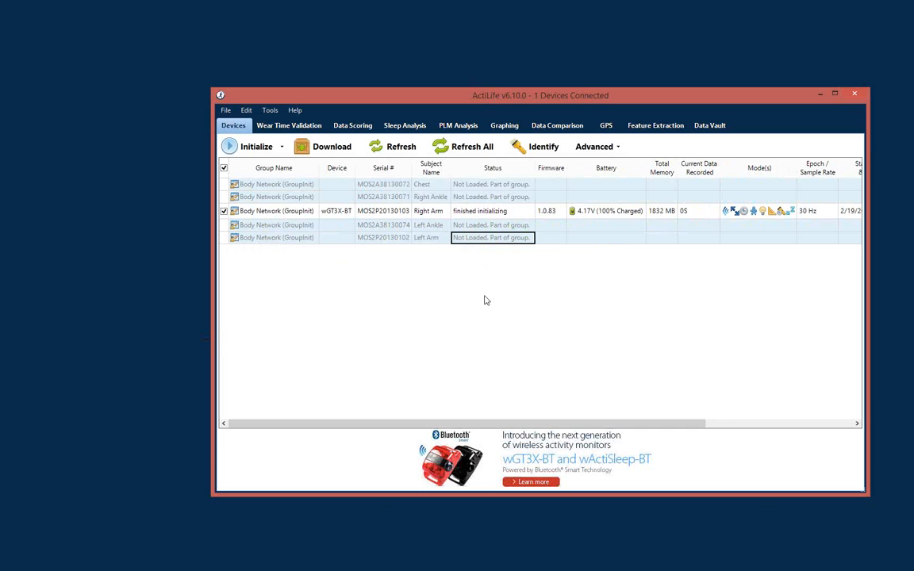
left_click(467, 202)
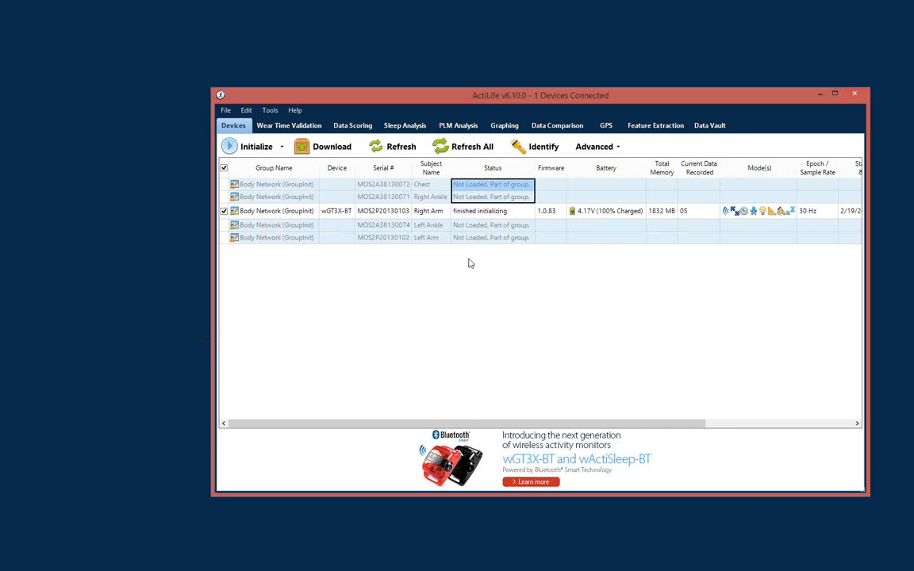
left_click(464, 227)
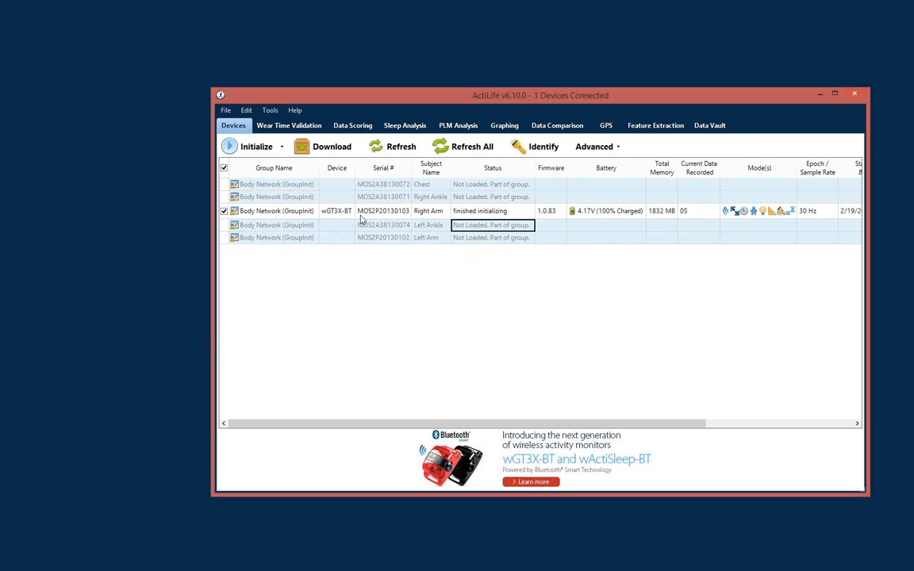
left_click(473, 237)
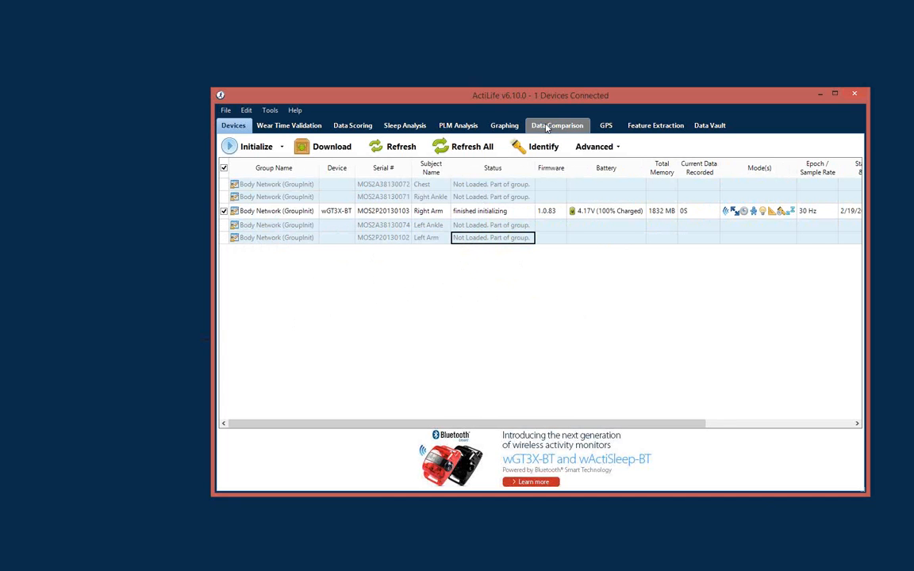
Open Feature Extraction and view the time domain window size choices for the Sensor Network group's datasets
left_click(655, 125)
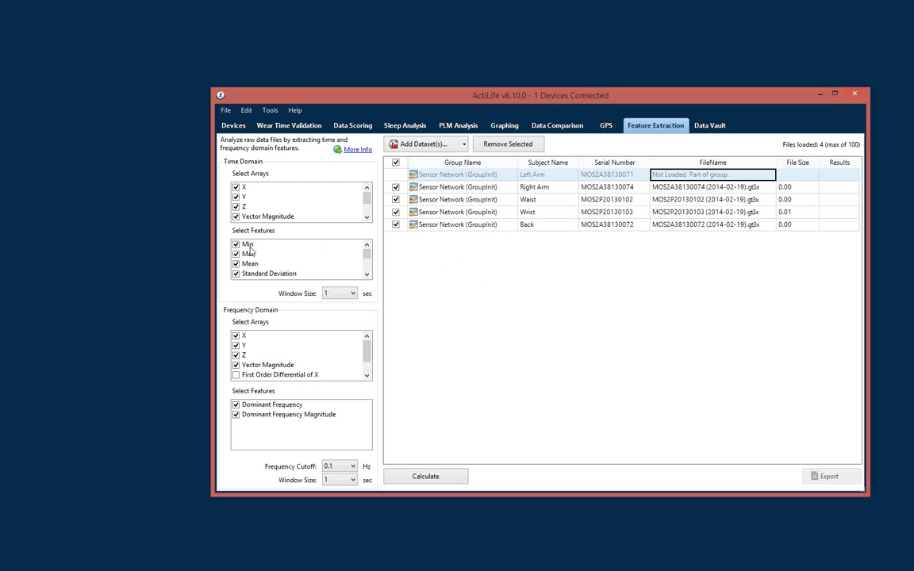
left_click(352, 294)
left_click(454, 305)
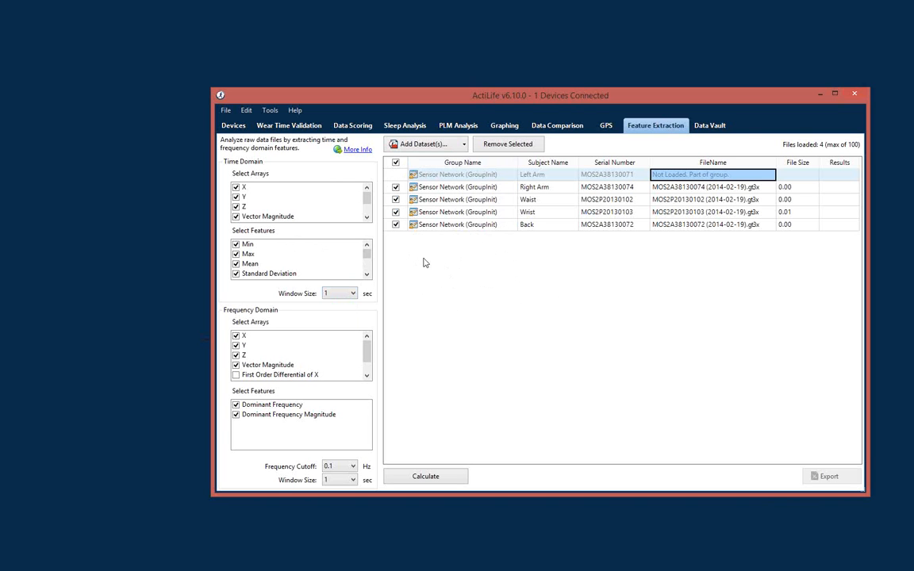
Minimize ActiLife and switch back to the slide presentation
left_click(819, 95)
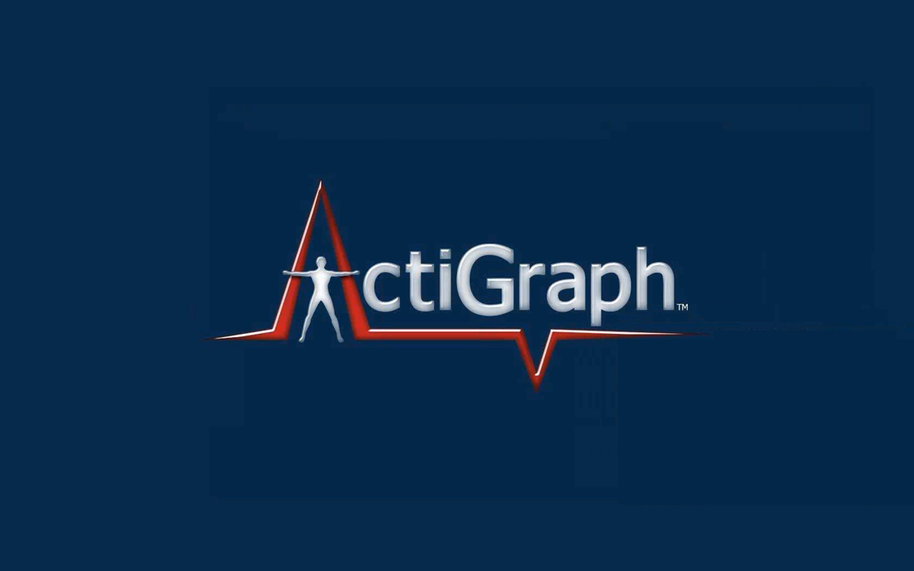
key("alt+Tab")
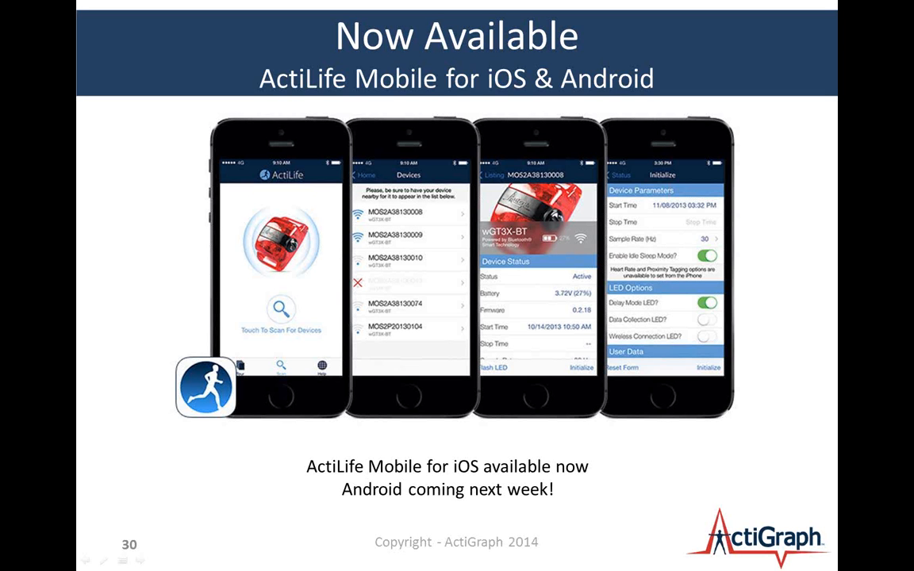